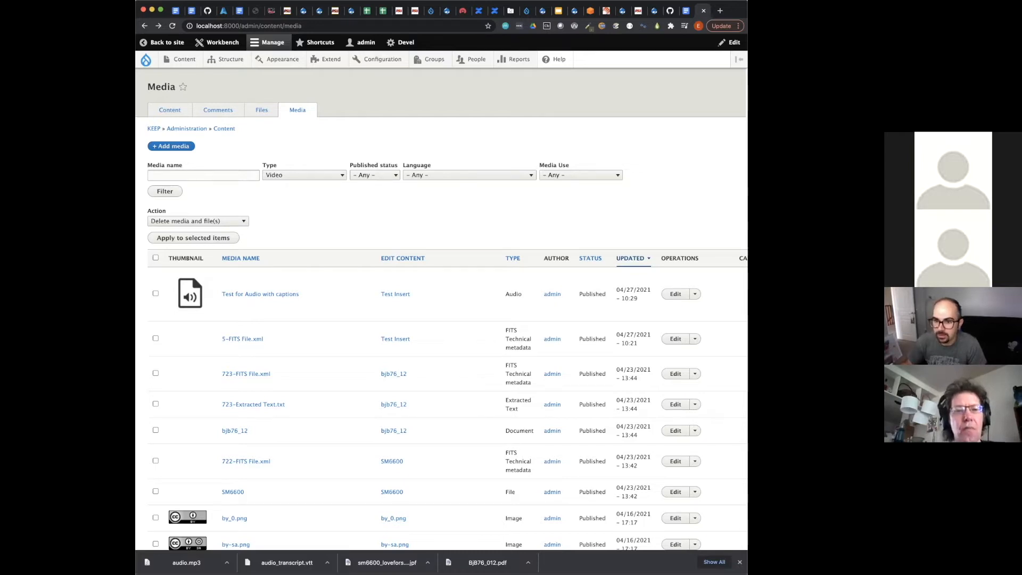
{"action": "key", "text": "super+Tab"}
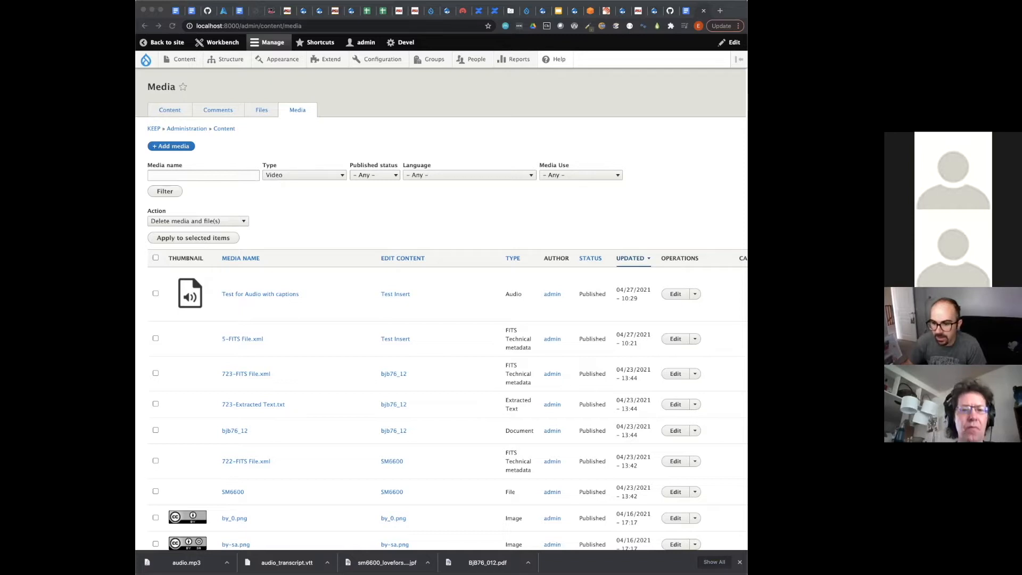
{"action": "left_click", "coordinate": [615, 217]}
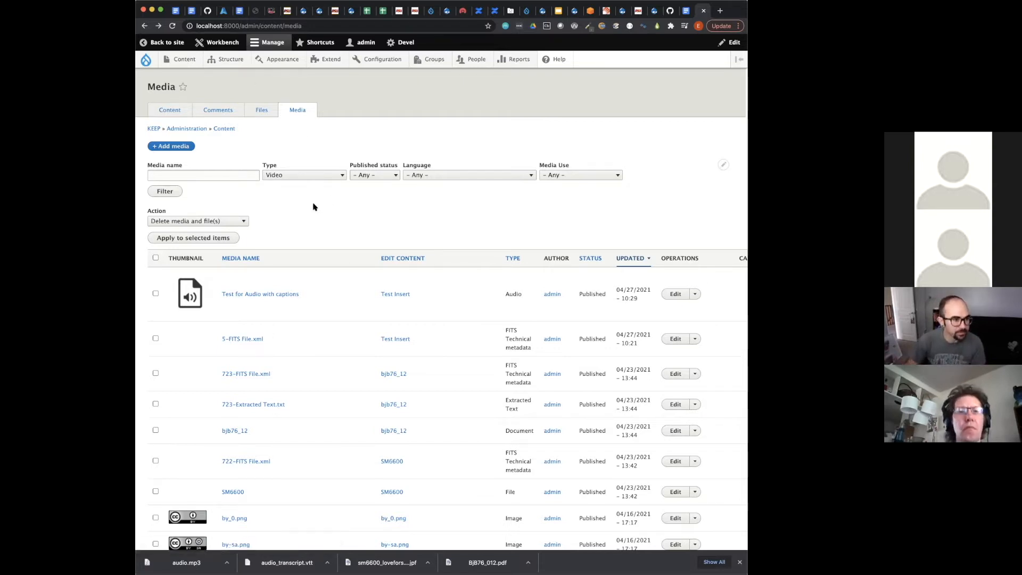
{"action": "scroll", "coordinate": [367, 148], "scroll_direction": "up", "scroll_amount": 2}
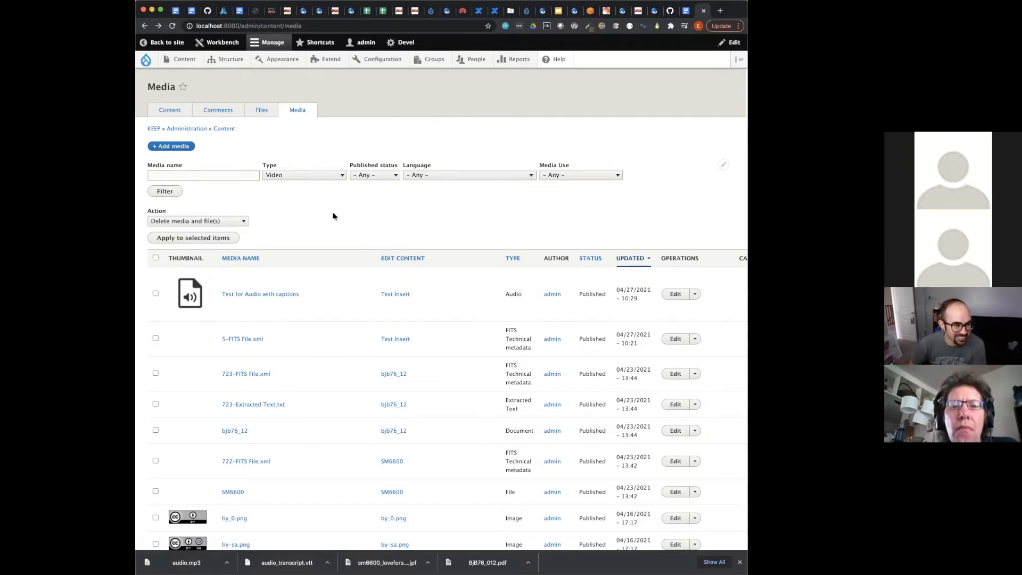
Start a new ASU Repository Item with the main title "Test Audio for Open Meeting"
{"action": "left_click", "coordinate": [171, 64]}
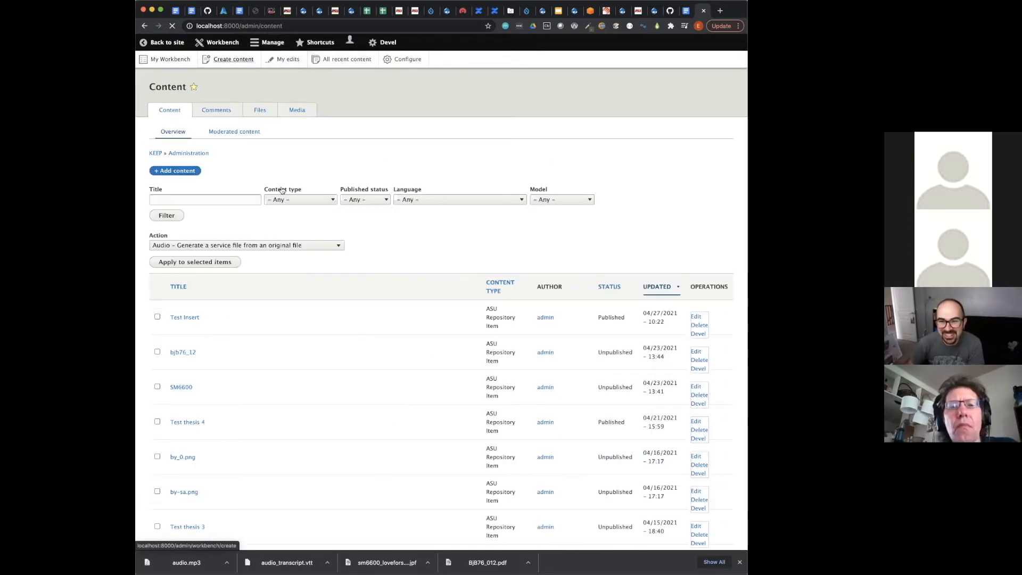
{"action": "left_click", "coordinate": [191, 173]}
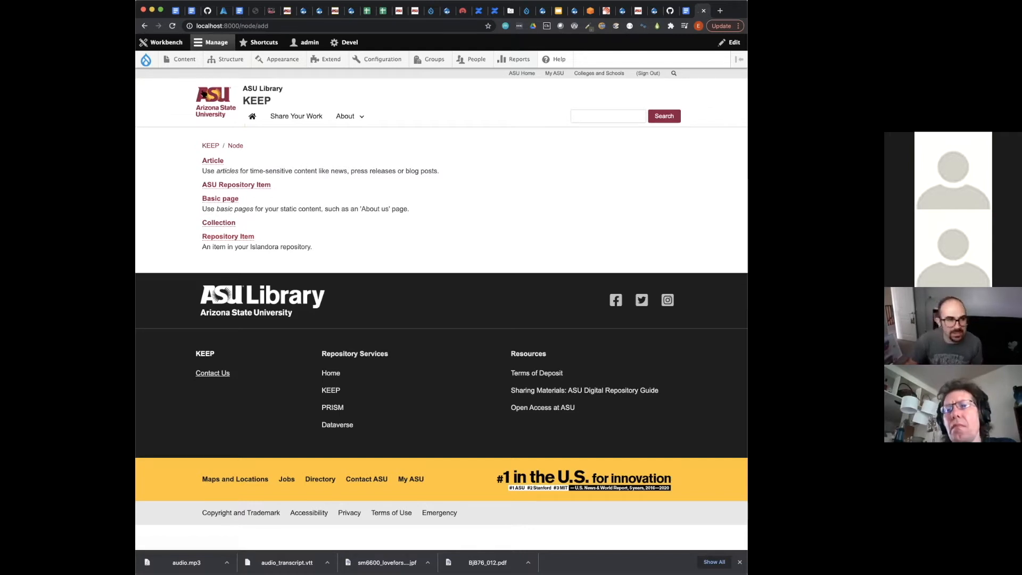
{"action": "left_click", "coordinate": [263, 187]}
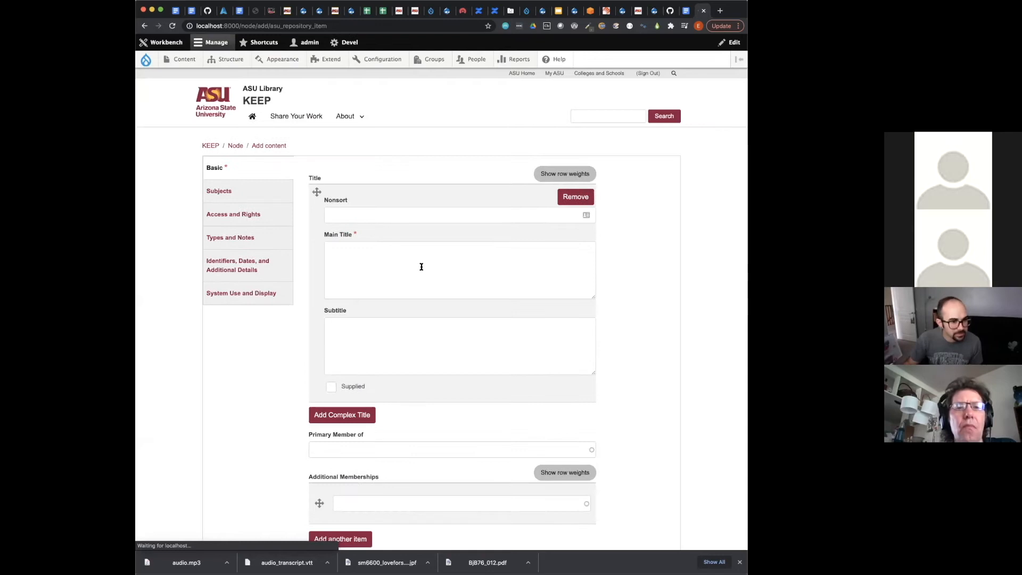
{"action": "left_click", "coordinate": [421, 267]}
{"action": "type", "text": "Test Audio for "}
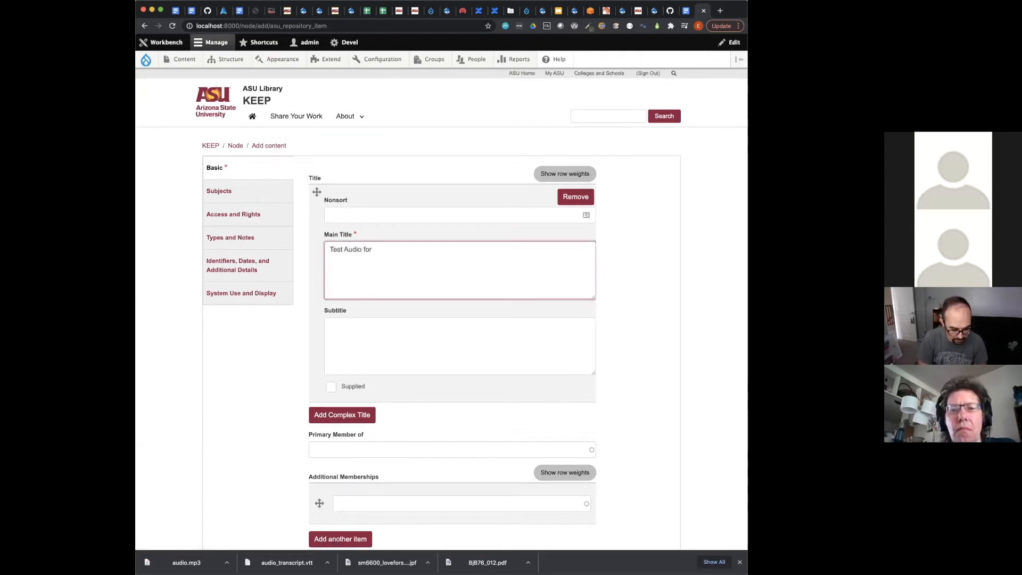
{"action": "type", "text": "Open Meeting"}
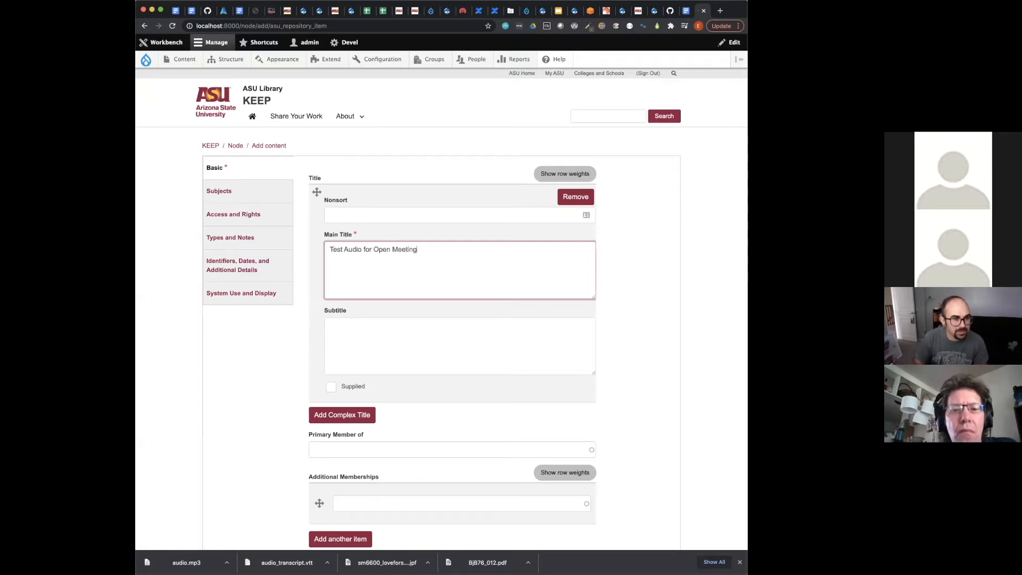
Set the new item's model to Audio in its system settings and save the item
{"action": "scroll", "coordinate": [524, 337], "scroll_direction": "down", "scroll_amount": 3}
{"action": "scroll", "coordinate": [524, 337], "scroll_direction": "up", "scroll_amount": 3}
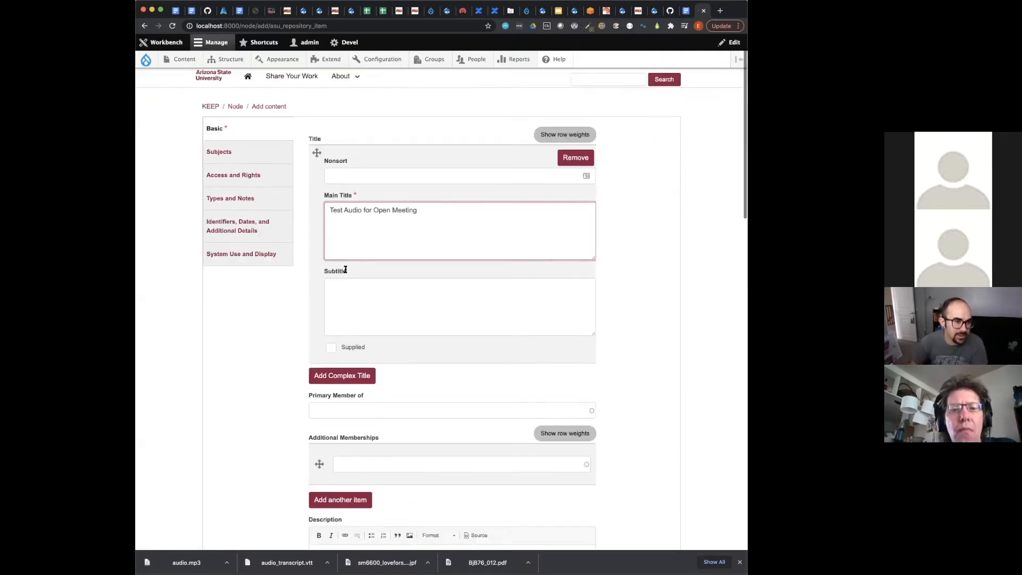
{"action": "left_click", "coordinate": [259, 300]}
{"action": "left_click", "coordinate": [389, 185]}
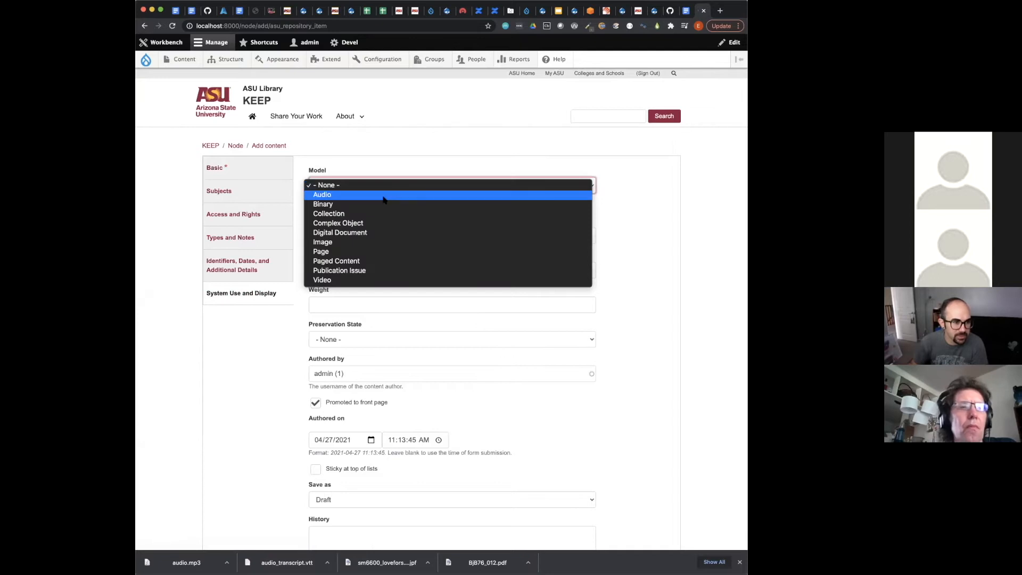
{"action": "left_click", "coordinate": [384, 200]}
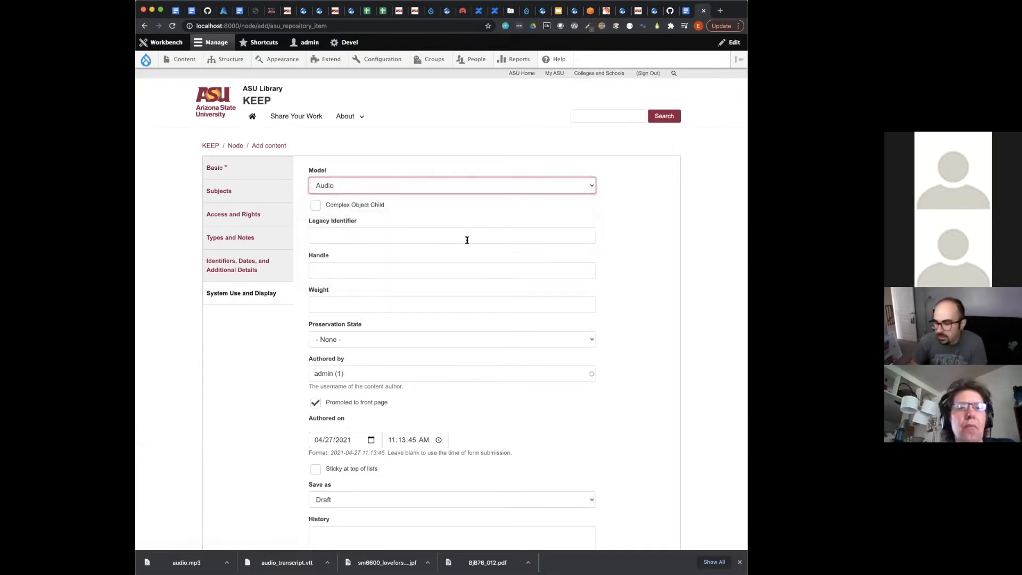
{"action": "scroll", "coordinate": [465, 239], "scroll_direction": "down", "scroll_amount": 15}
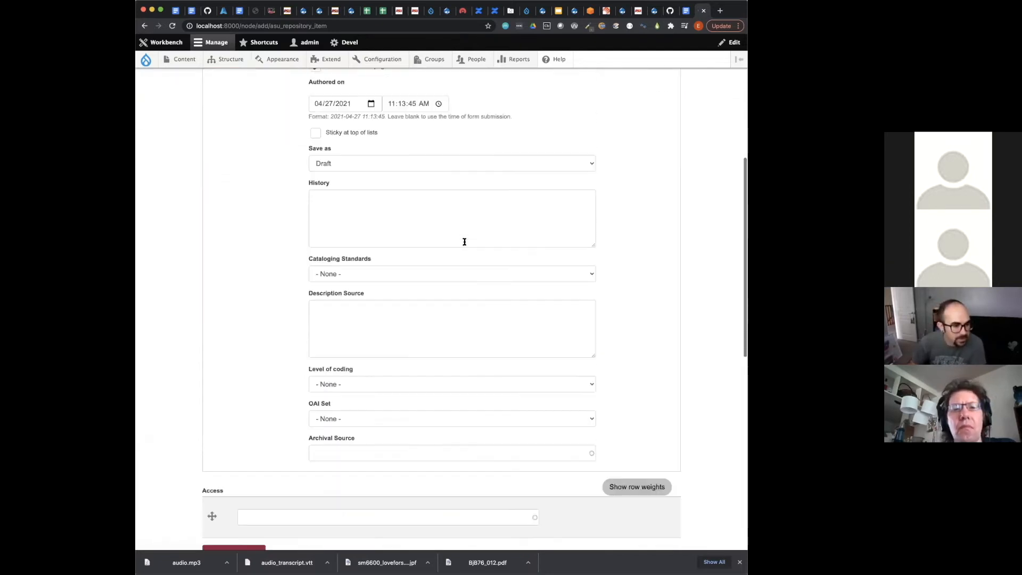
{"action": "scroll", "coordinate": [465, 244], "scroll_direction": "down", "scroll_amount": 5}
{"action": "left_click", "coordinate": [216, 434]}
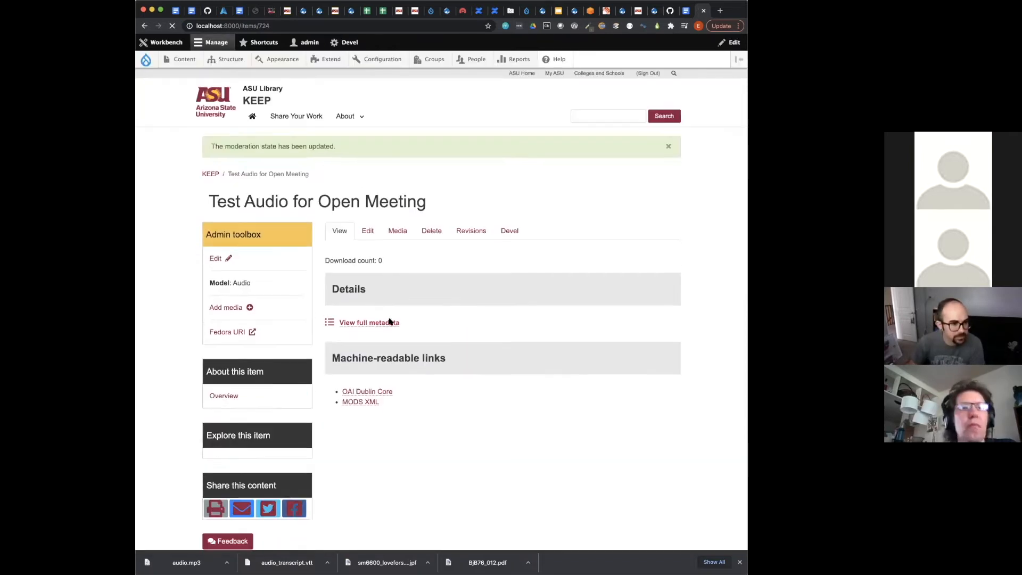
Add an Audio media to the saved item and upload audio.mp3 as its audio file
{"action": "left_click", "coordinate": [240, 313]}
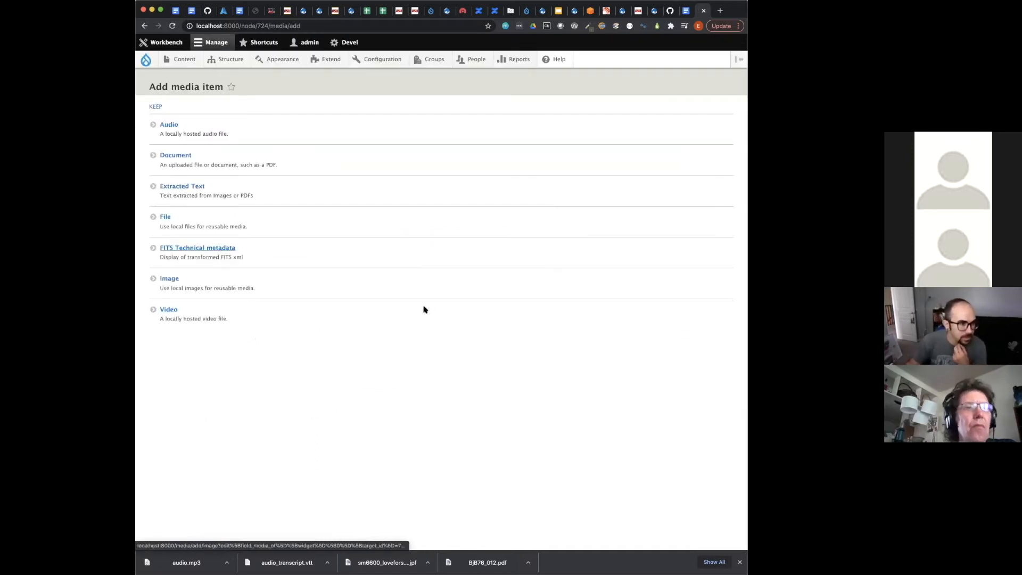
{"action": "left_click", "coordinate": [170, 125]}
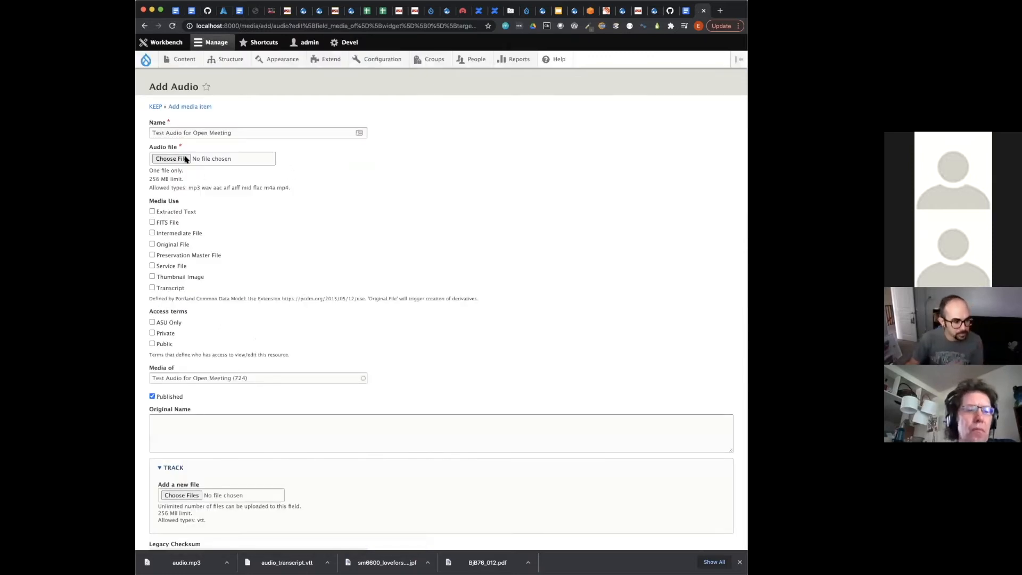
{"action": "left_click_drag", "start_coordinate": [186, 562], "coordinate": [258, 161]}
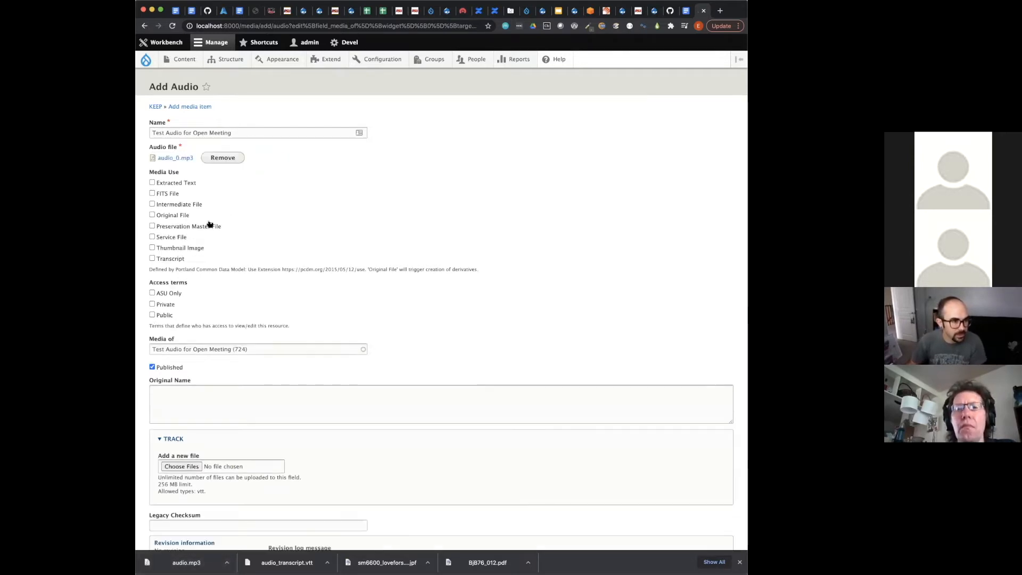
Mark the audio media's use as Original File and its access terms as Public
{"action": "left_click", "coordinate": [174, 219]}
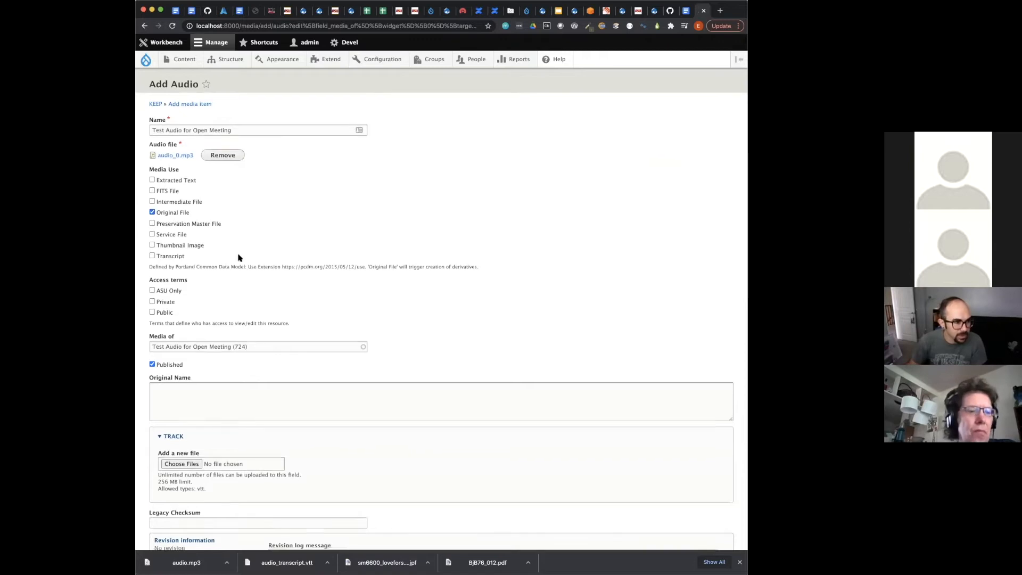
{"action": "scroll", "coordinate": [187, 282], "scroll_direction": "down", "scroll_amount": 1}
{"action": "left_click", "coordinate": [170, 304]}
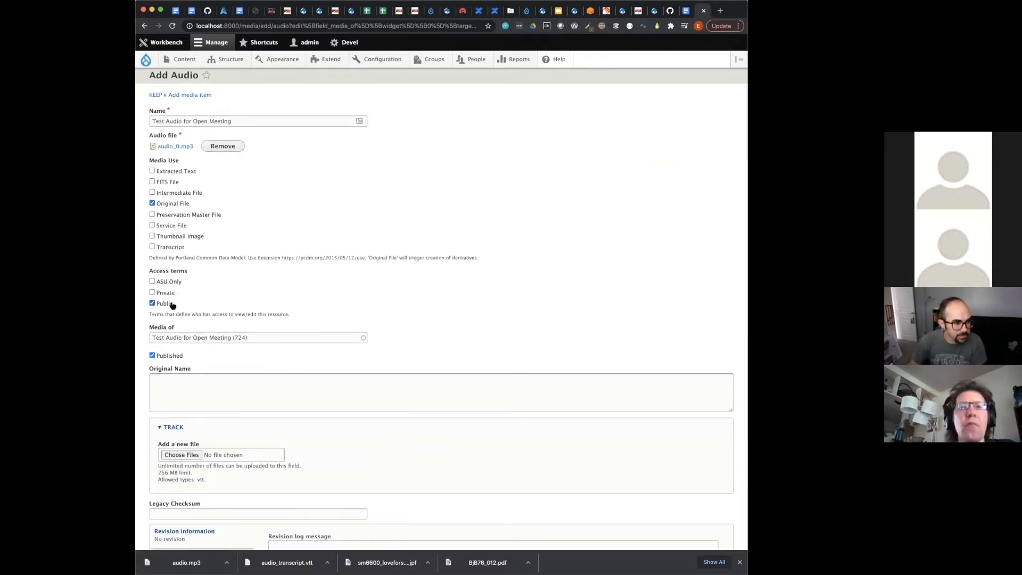
Upload audio_transcript.vtt as a track file for the audio media
{"action": "scroll", "coordinate": [216, 322], "scroll_direction": "down", "scroll_amount": 1}
{"action": "scroll", "coordinate": [239, 340], "scroll_direction": "down", "scroll_amount": 3}
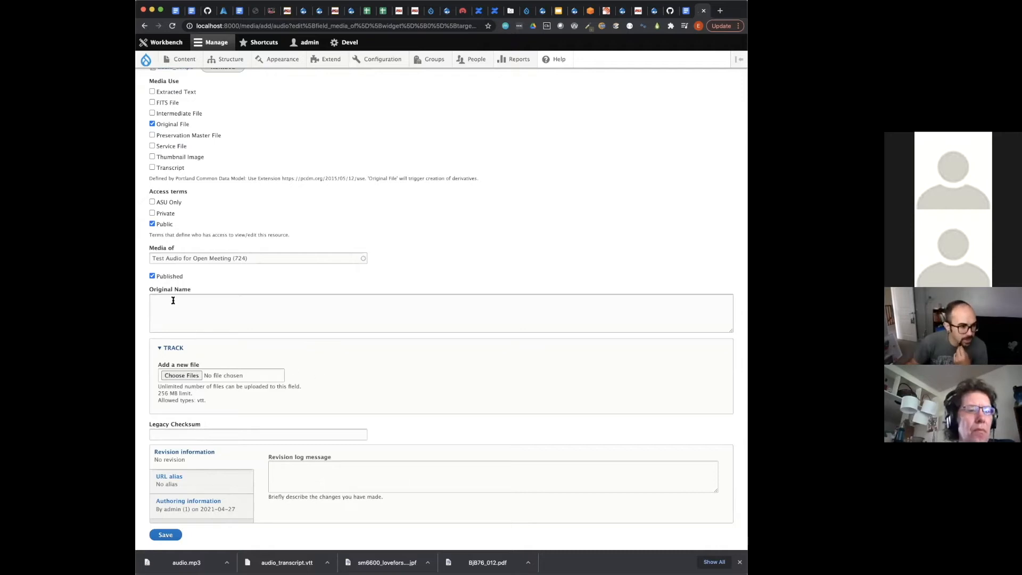
{"action": "scroll", "coordinate": [207, 356], "scroll_direction": "down", "scroll_amount": 1}
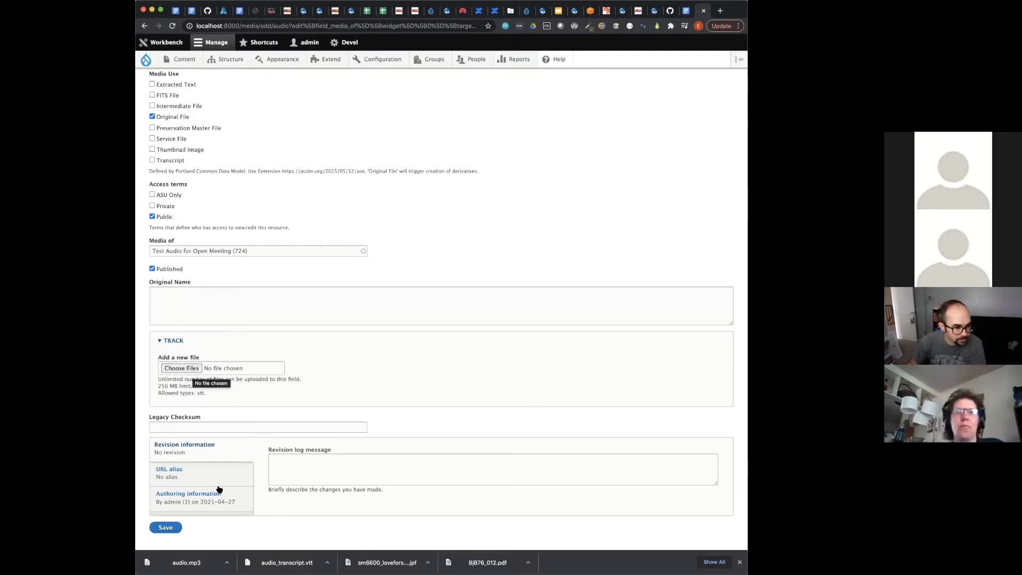
{"action": "left_click_drag", "start_coordinate": [287, 562], "coordinate": [184, 367]}
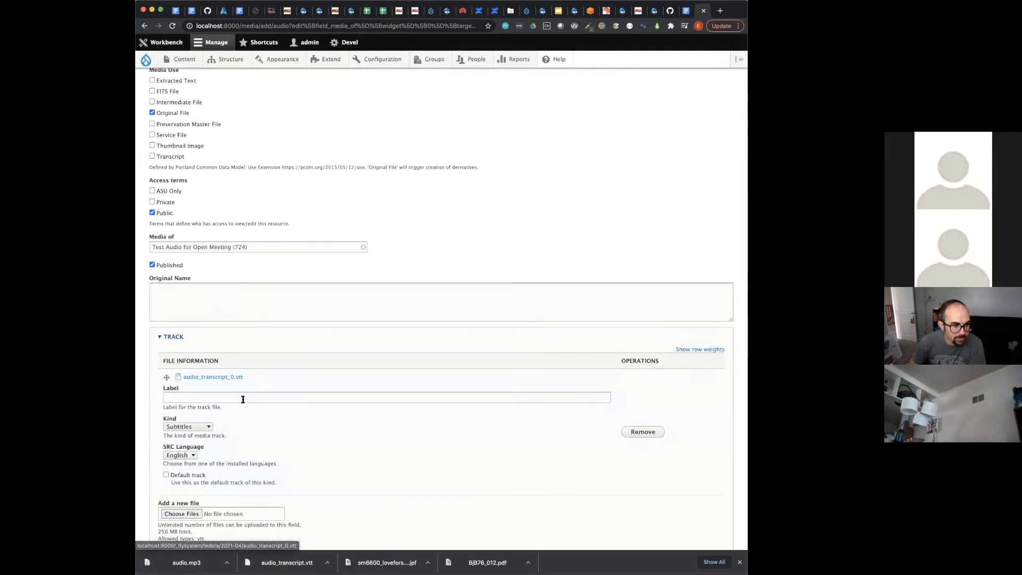
Set the transcript track's kind to Captions and make it the default track
{"action": "scroll", "coordinate": [229, 373], "scroll_direction": "down", "scroll_amount": 3}
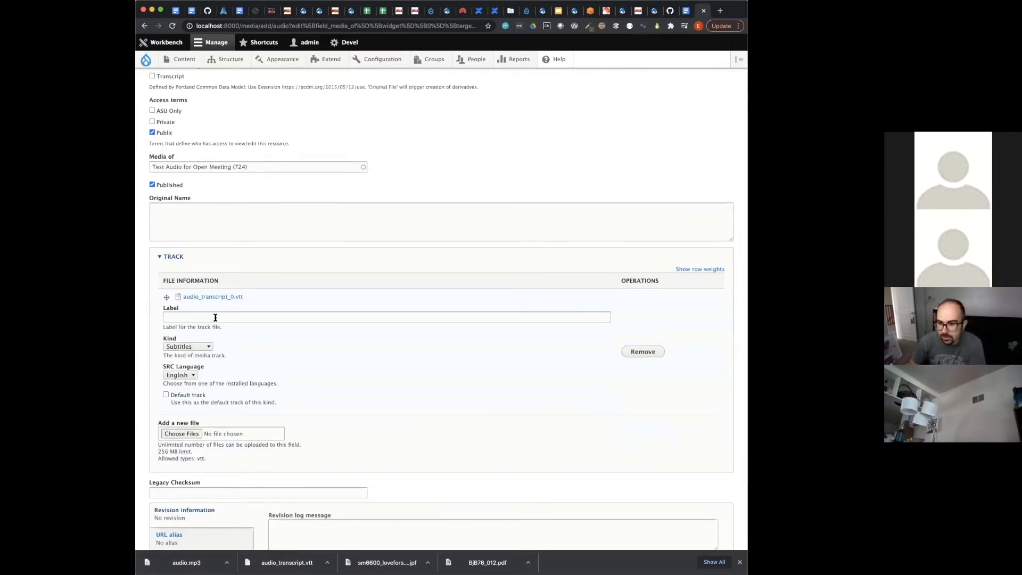
{"action": "left_click", "coordinate": [236, 319]}
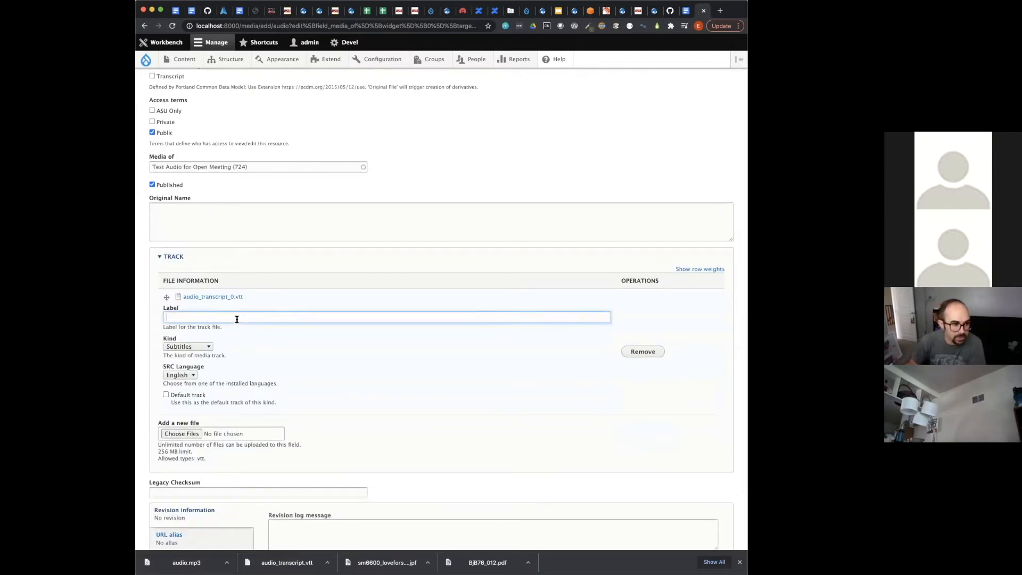
{"action": "left_click", "coordinate": [203, 349]}
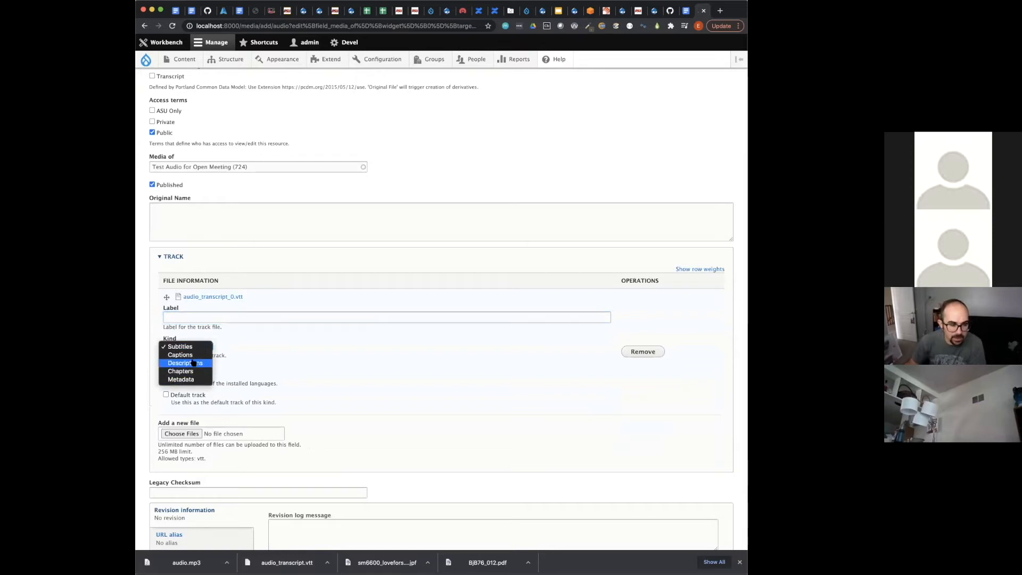
{"action": "left_click", "coordinate": [195, 355]}
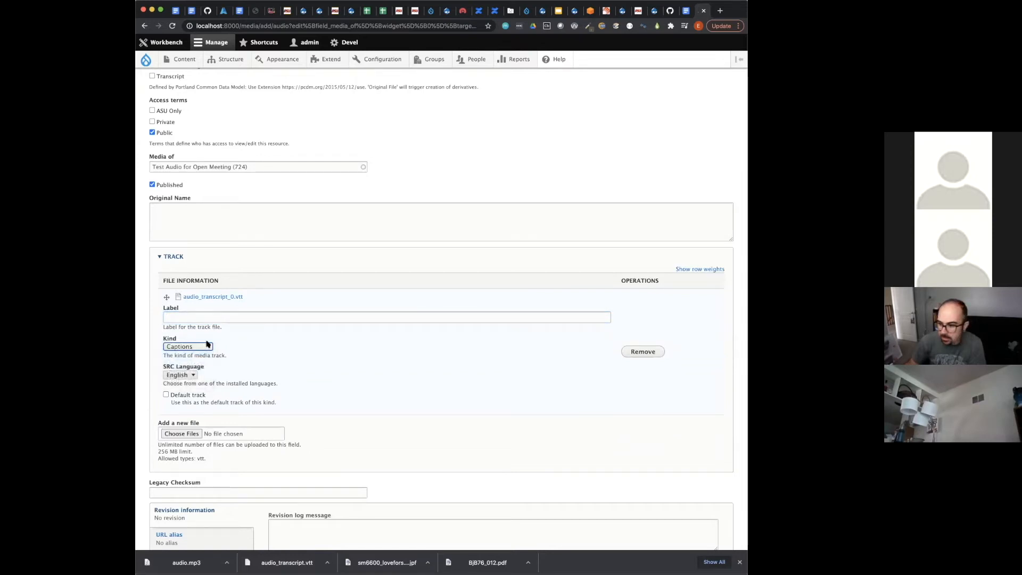
{"action": "left_click", "coordinate": [192, 395]}
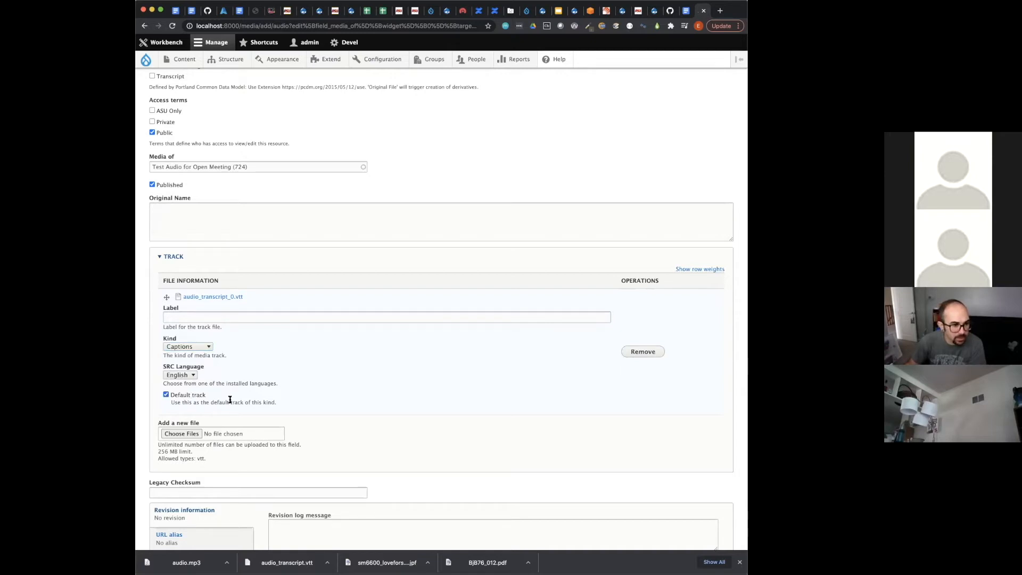
{"action": "scroll", "coordinate": [218, 420], "scroll_direction": "down", "scroll_amount": 1}
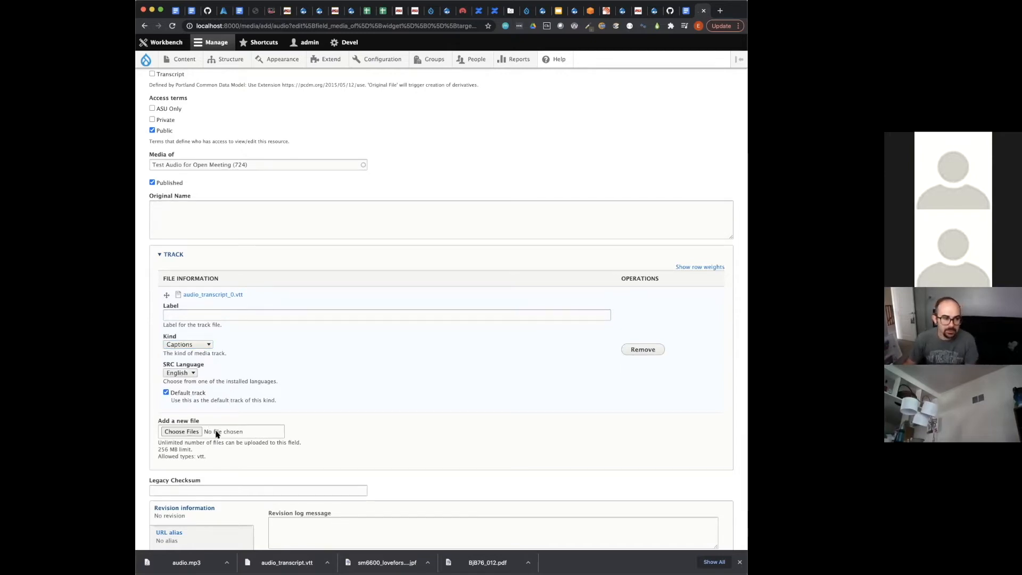
{"action": "left_click", "coordinate": [181, 373]}
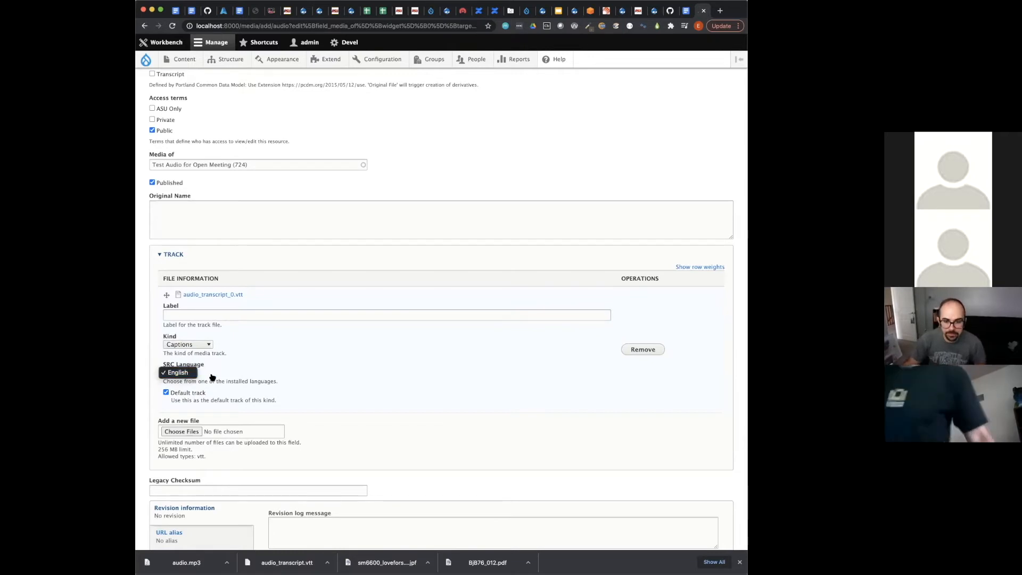
{"action": "left_click", "coordinate": [233, 379]}
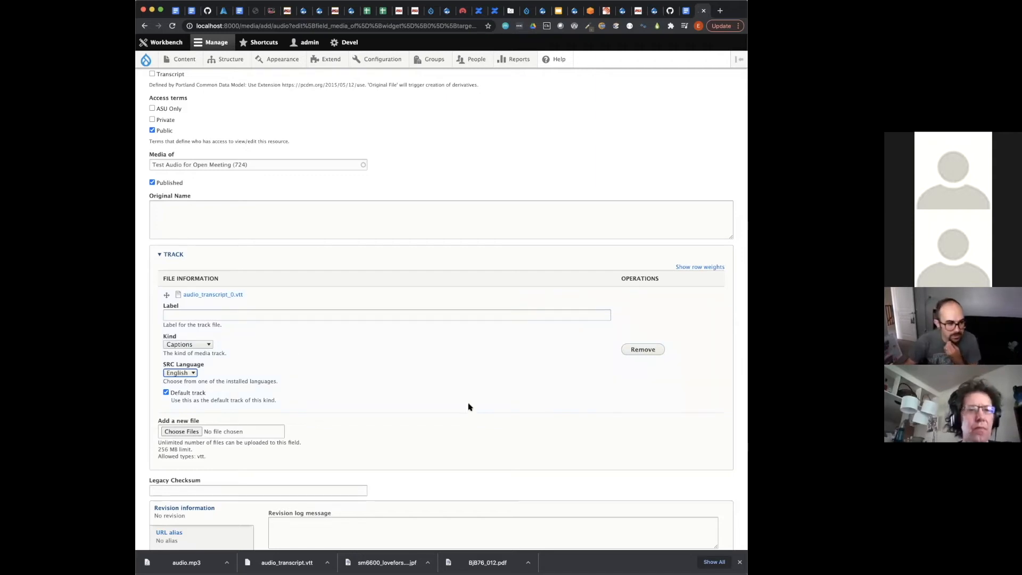
Save the new audio media with its captions track
{"action": "scroll", "coordinate": [294, 350], "scroll_direction": "down", "scroll_amount": 1}
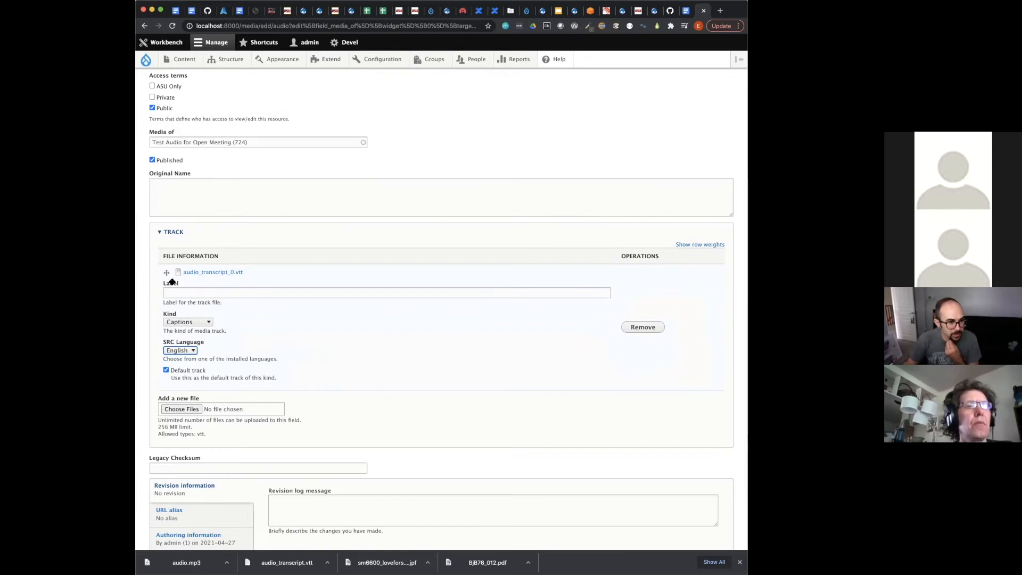
{"action": "scroll", "coordinate": [247, 410], "scroll_direction": "down", "scroll_amount": 3}
{"action": "left_click", "coordinate": [167, 508]}
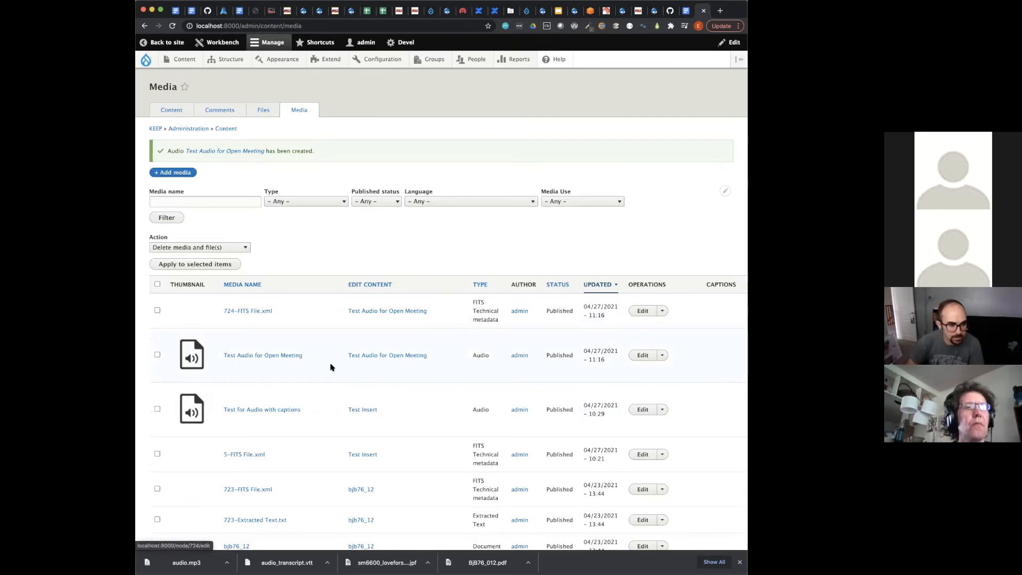
View the saved audio media, go to its parent item's media list, and open the audio media for editing
{"action": "left_click", "coordinate": [288, 357]}
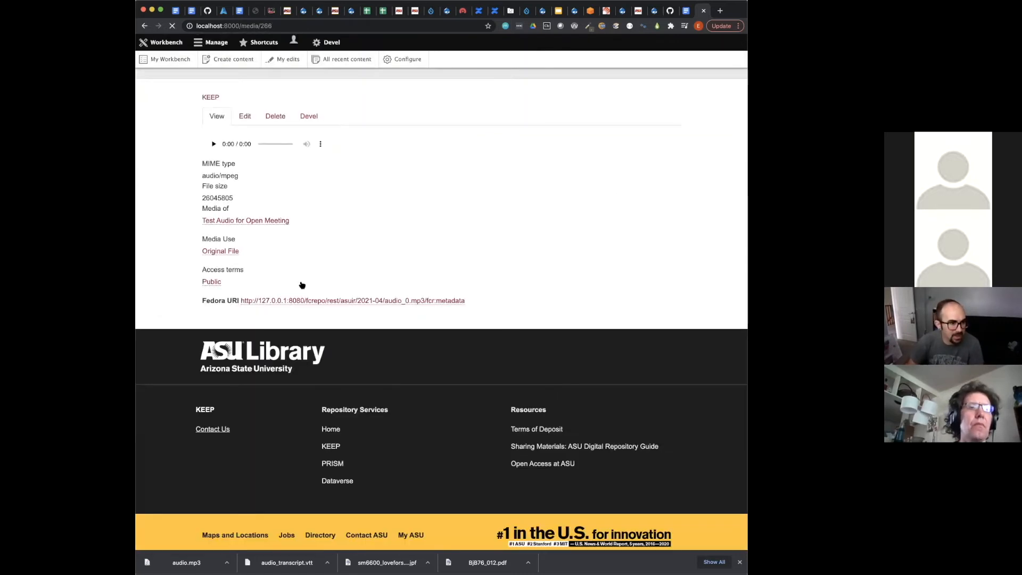
{"action": "left_click", "coordinate": [275, 269]}
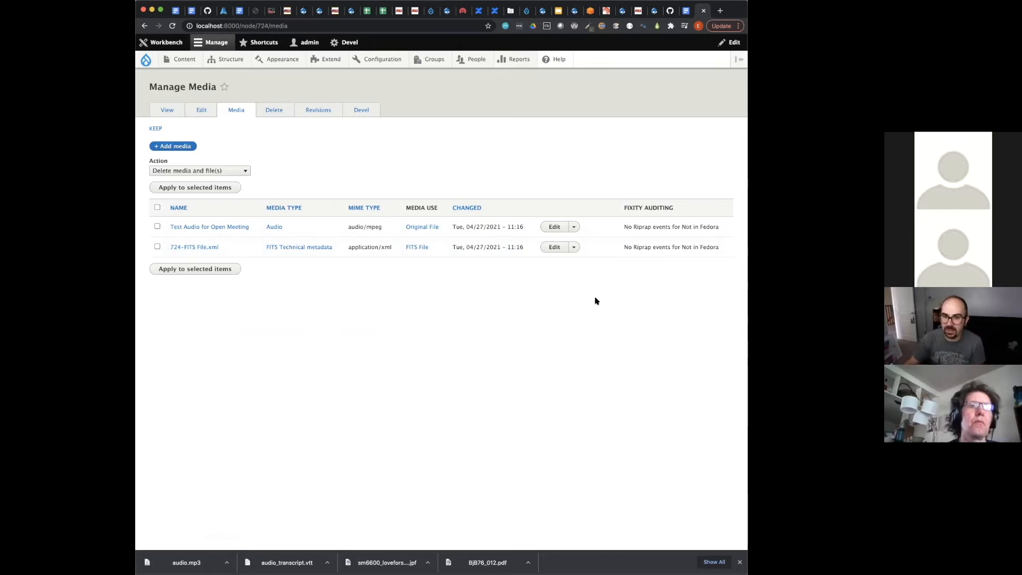
{"action": "left_click", "coordinate": [554, 228]}
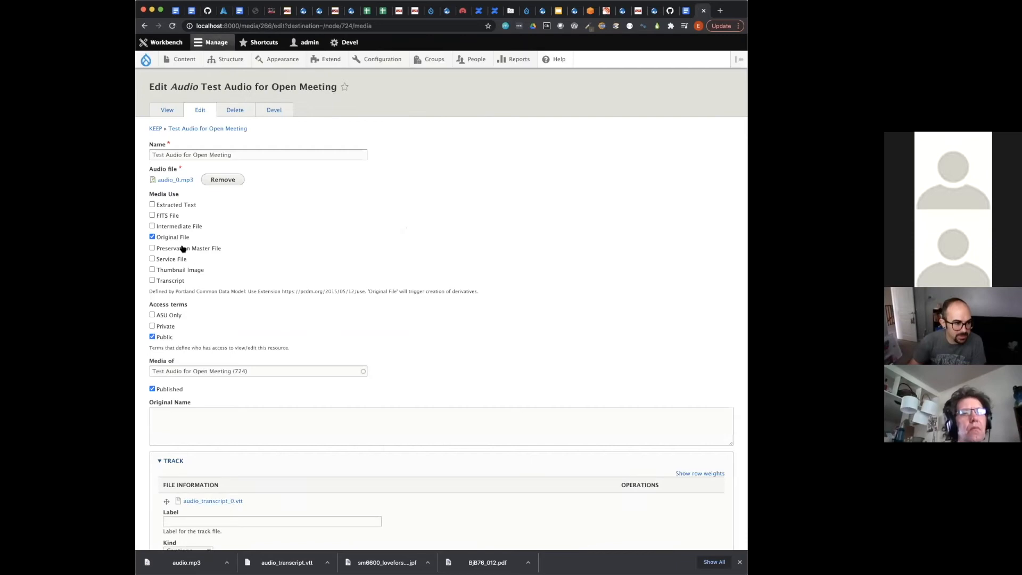
Change the audio media's use from Original File to Service File and save the media
{"action": "left_click", "coordinate": [174, 237]}
{"action": "left_click", "coordinate": [172, 259]}
{"action": "scroll", "coordinate": [239, 338], "scroll_direction": "down", "scroll_amount": 5}
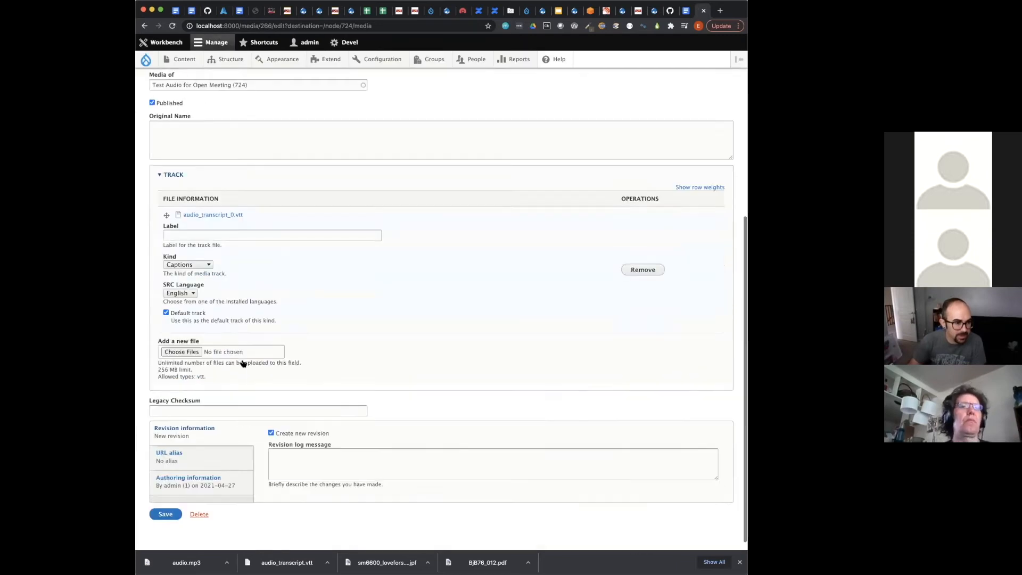
{"action": "left_click", "coordinate": [173, 505]}
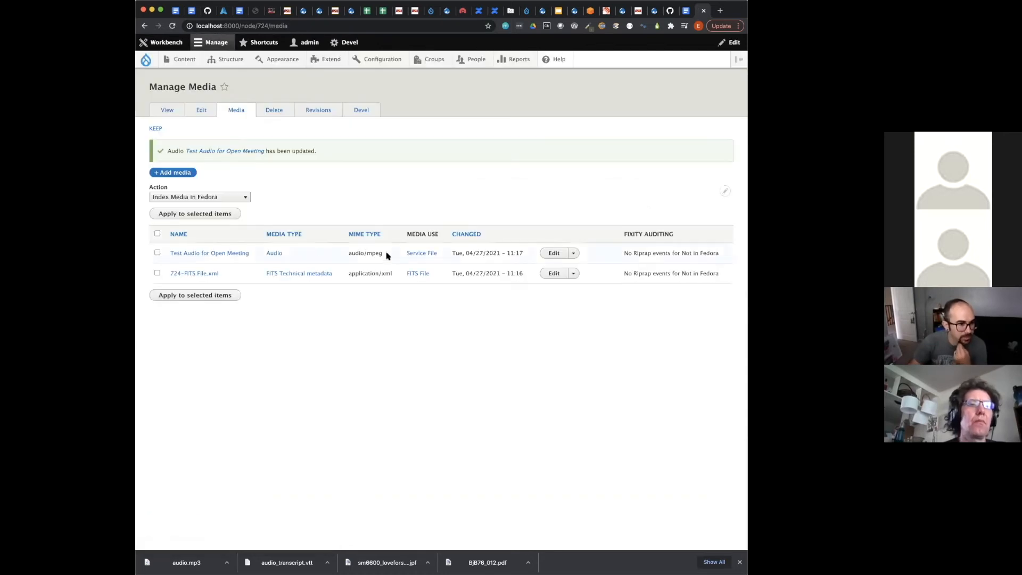
View the Test Audio for Open Meeting item, play its audio with English captions turned on, and pause playback
{"action": "left_click", "coordinate": [170, 117]}
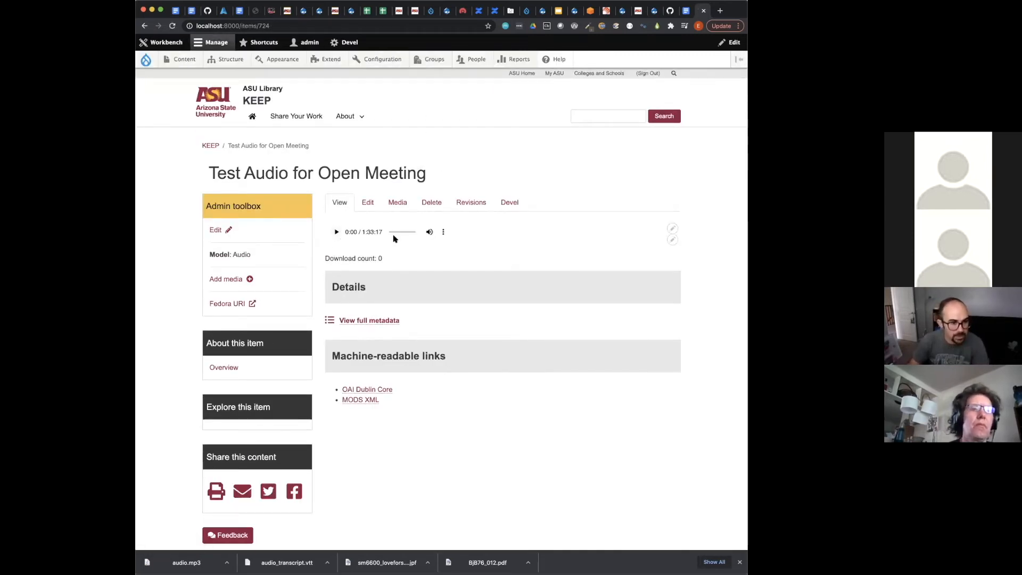
{"action": "left_click", "coordinate": [337, 234]}
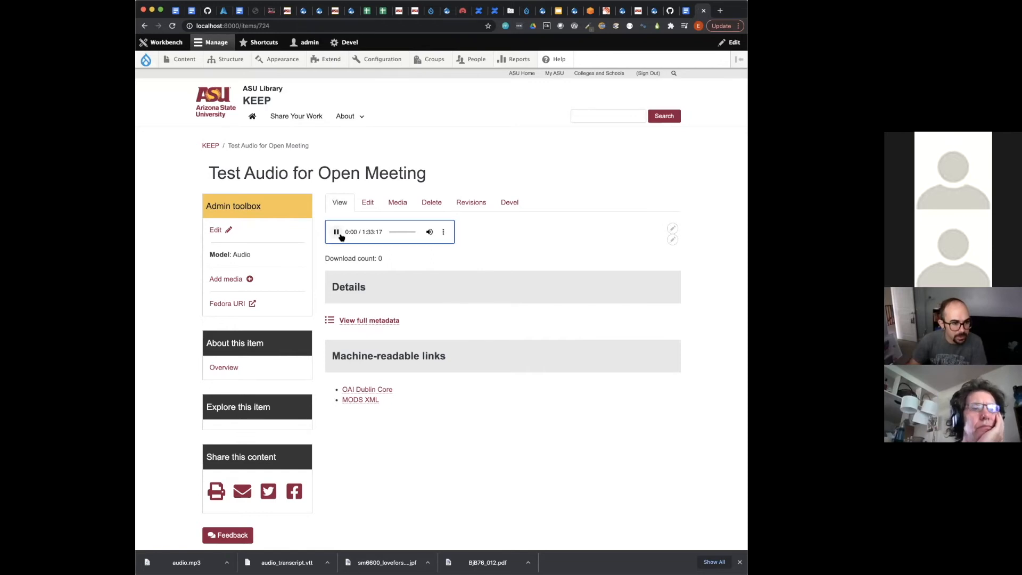
{"action": "left_click", "coordinate": [445, 235]}
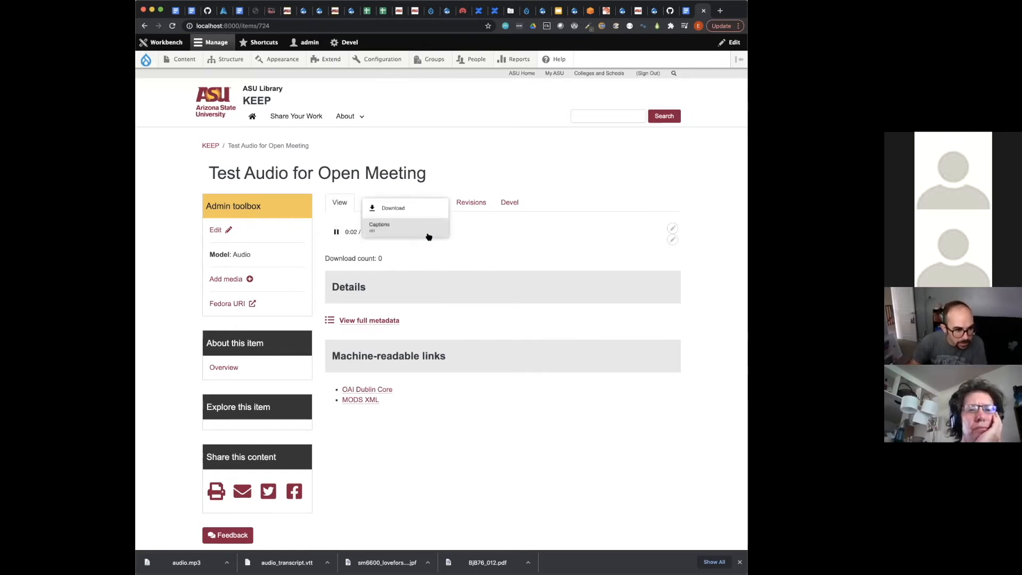
{"action": "left_click", "coordinate": [430, 239]}
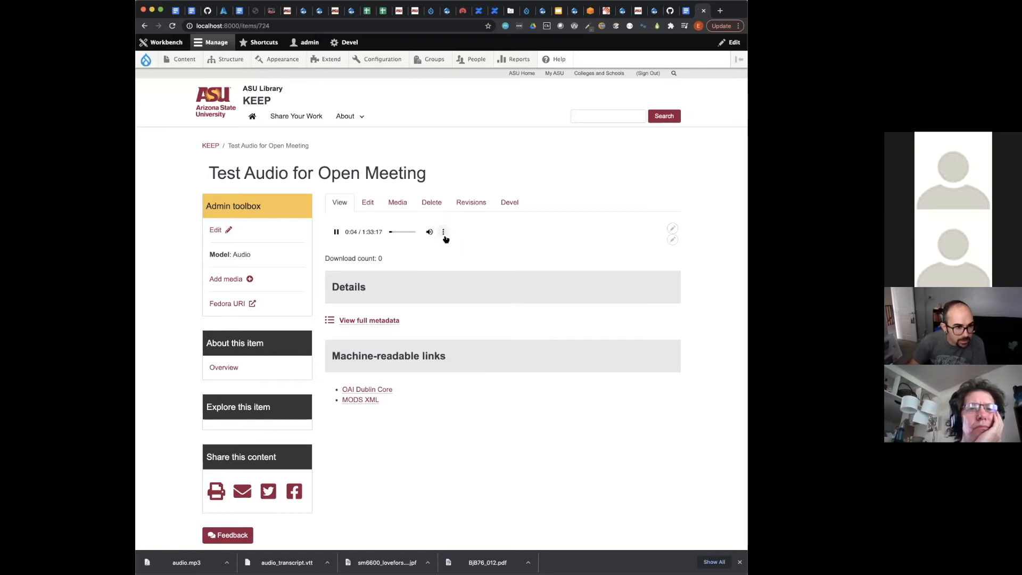
{"action": "left_click", "coordinate": [444, 234]}
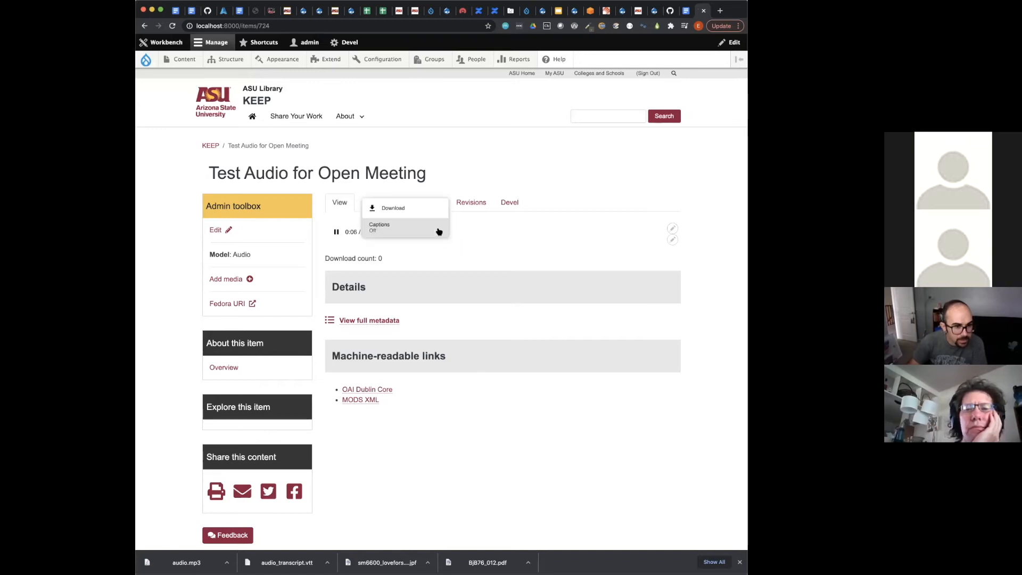
{"action": "left_click", "coordinate": [441, 224]}
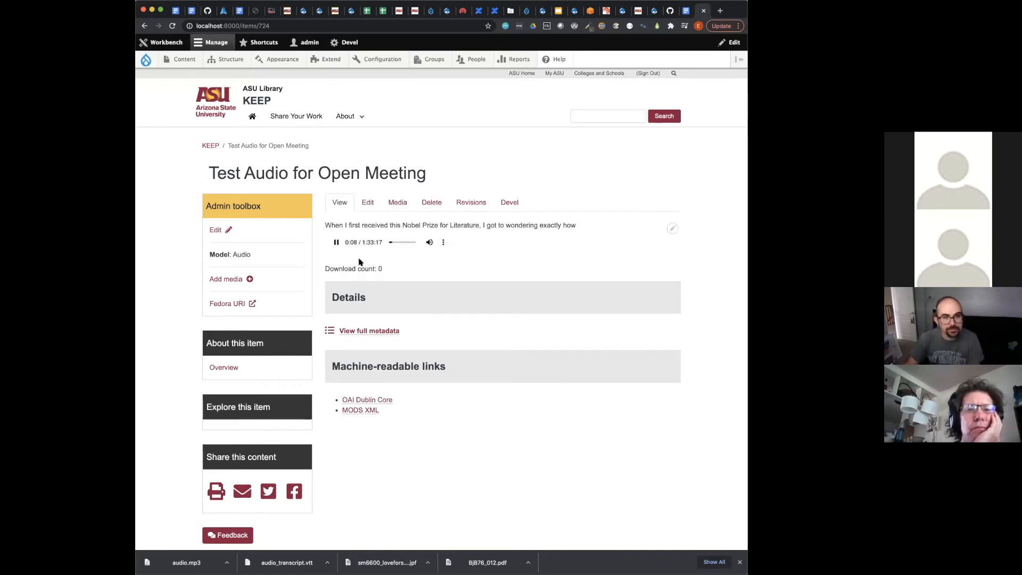
{"action": "left_click", "coordinate": [336, 243]}
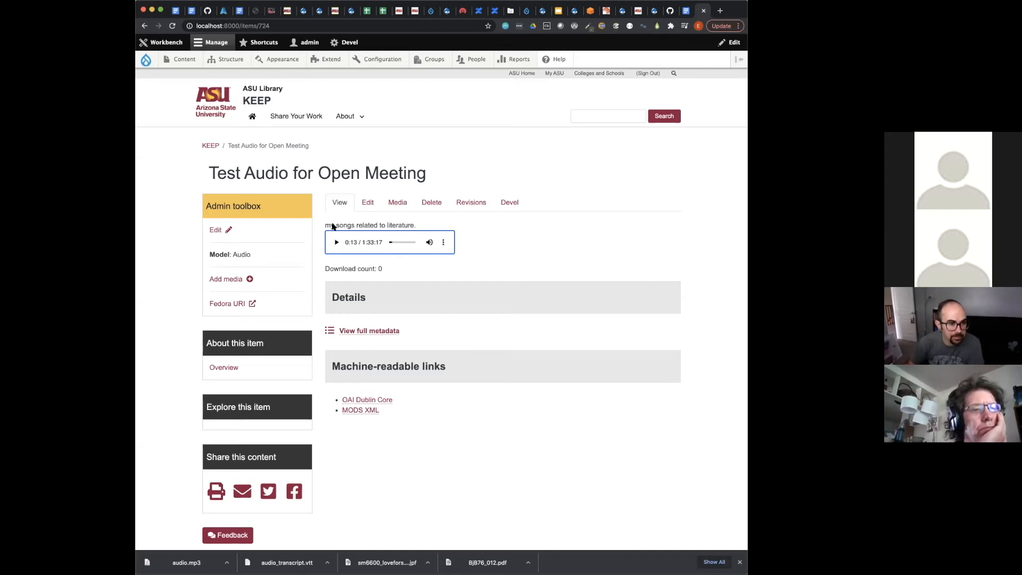
{"action": "left_click", "coordinate": [444, 242]}
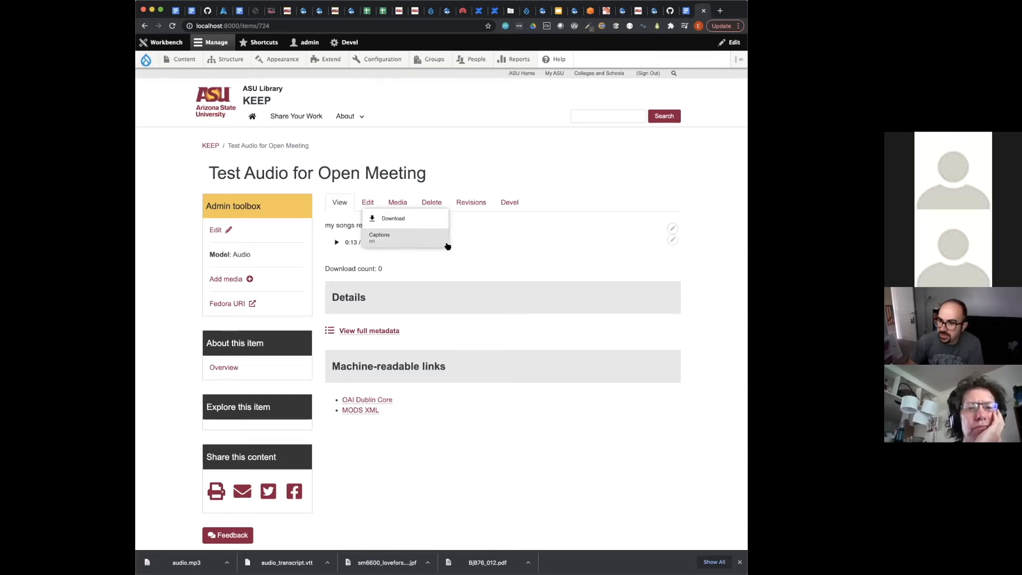
{"action": "left_click", "coordinate": [499, 245]}
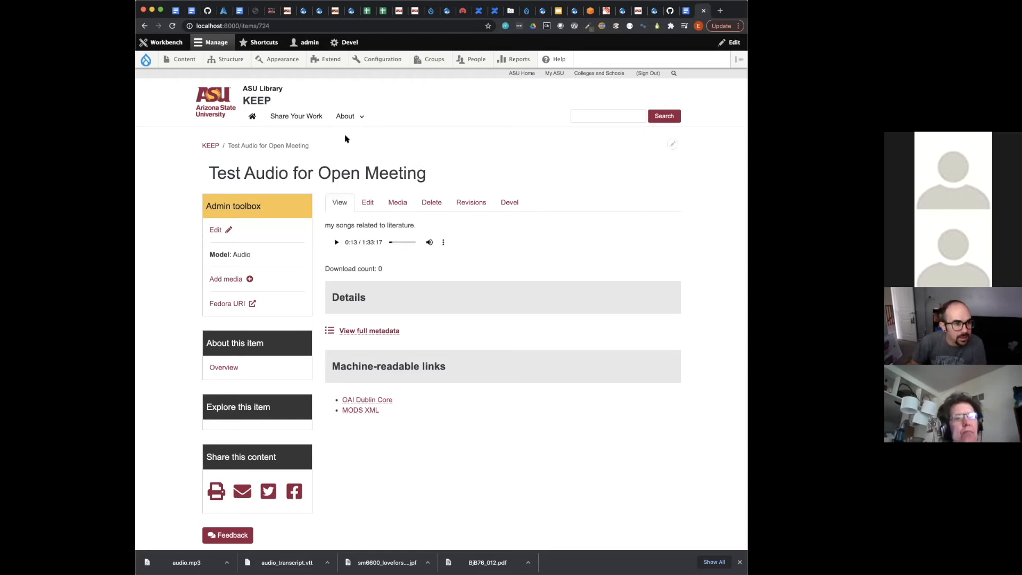
Open the site's media list and filter it to the Video type
{"action": "mouse_move", "coordinate": [185, 66]}
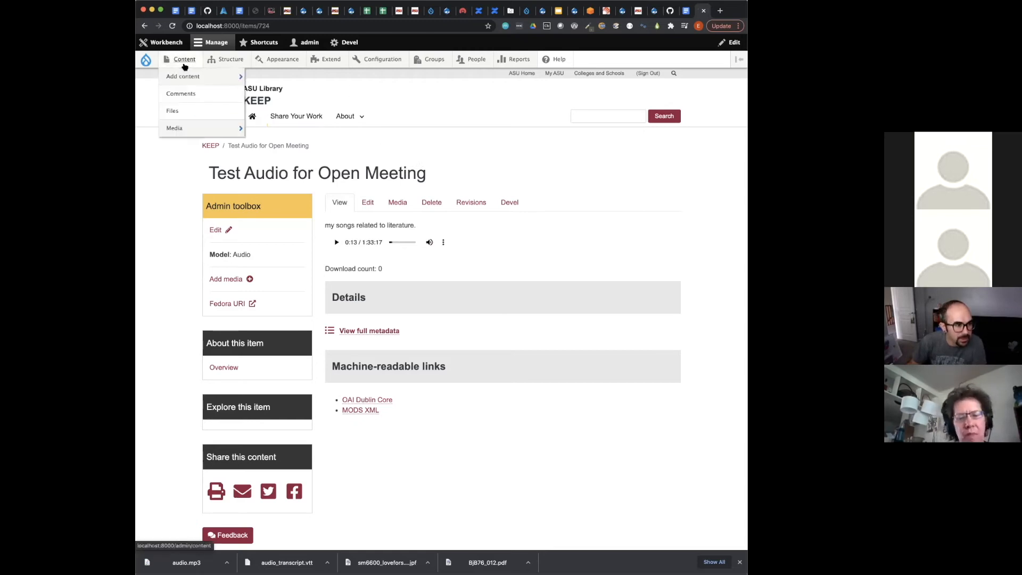
{"action": "left_click", "coordinate": [194, 131]}
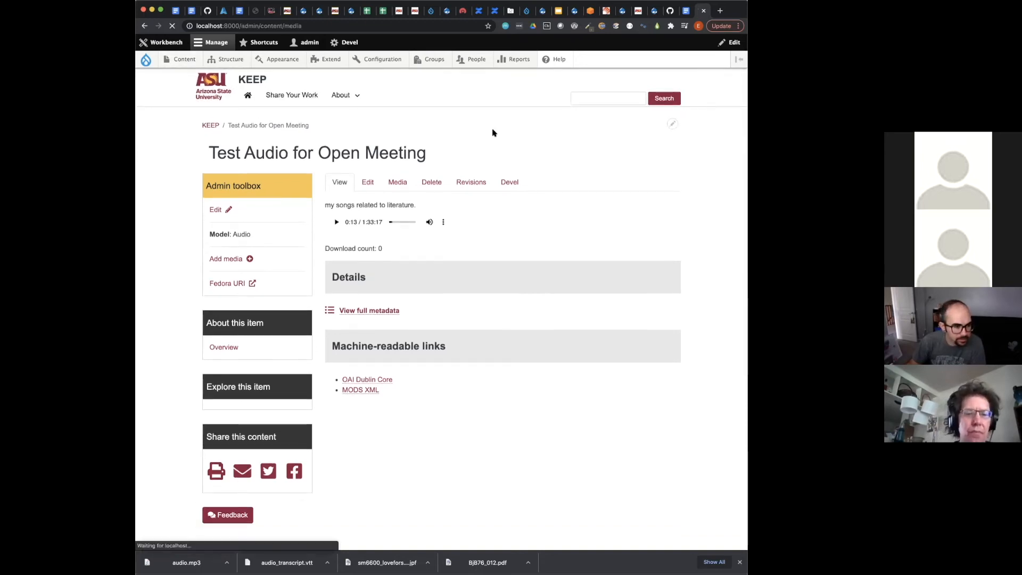
{"action": "left_click", "coordinate": [339, 177]}
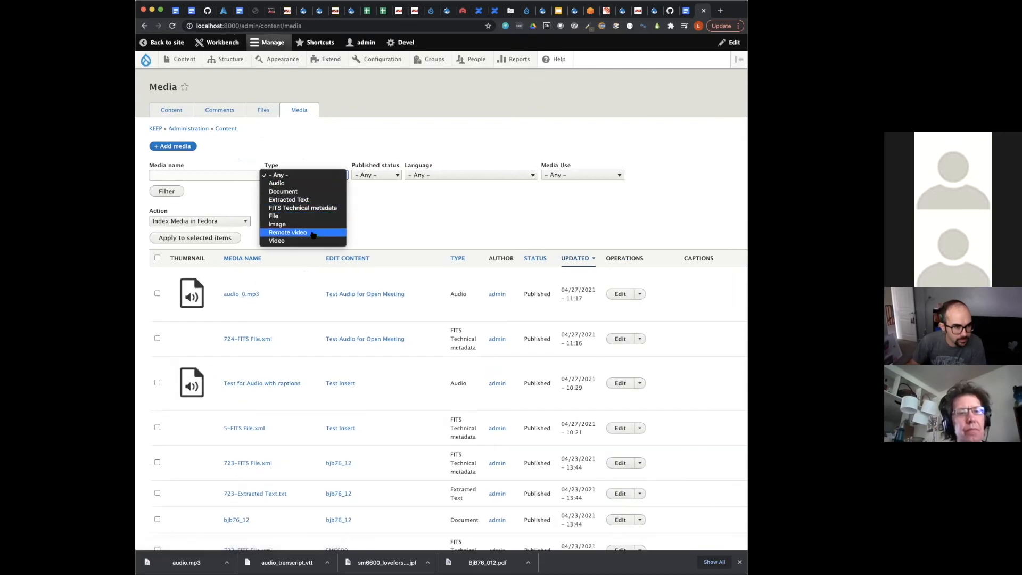
{"action": "left_click", "coordinate": [282, 241]}
{"action": "left_click", "coordinate": [176, 190]}
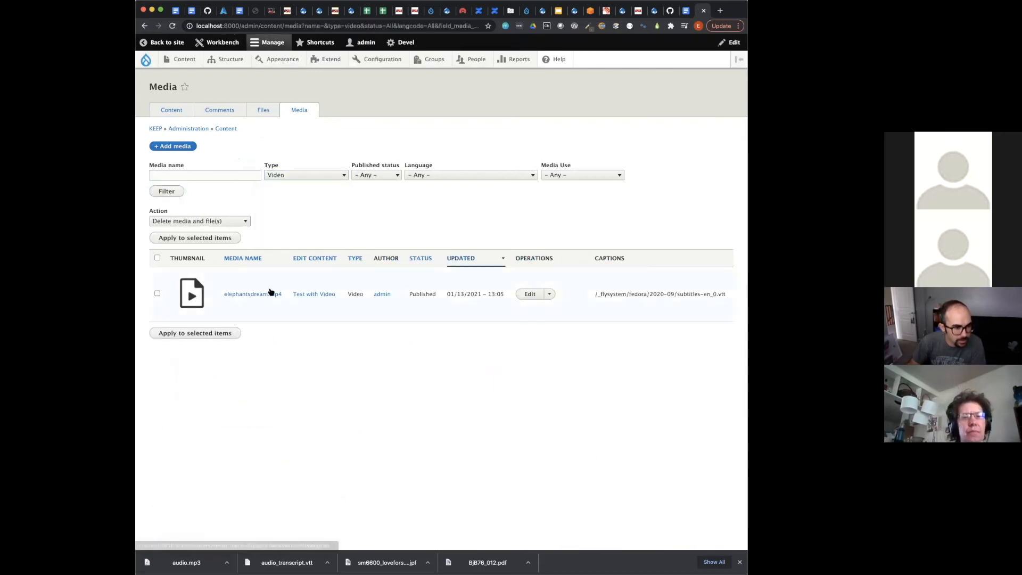
Go to the Test with Video item of elephantsdream.mp4 and open the video for editing from the item's media list
{"action": "left_click", "coordinate": [278, 294]}
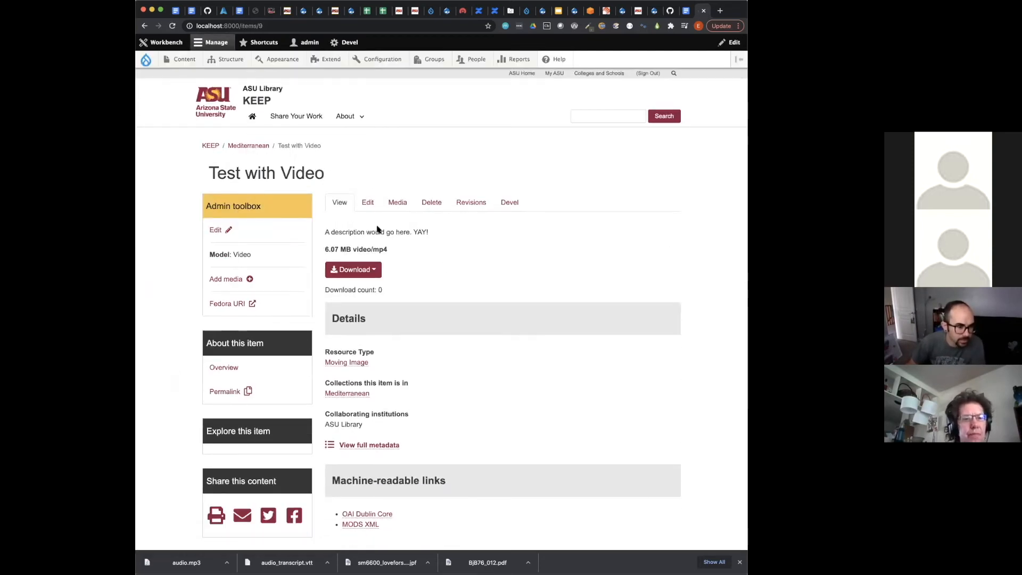
{"action": "left_click", "coordinate": [401, 203]}
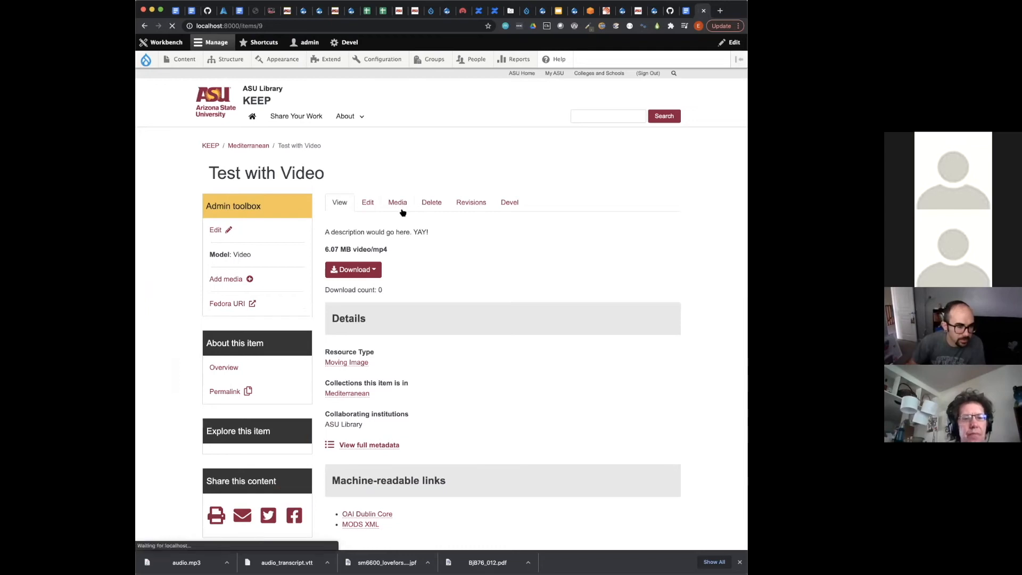
{"action": "left_click", "coordinate": [547, 228]}
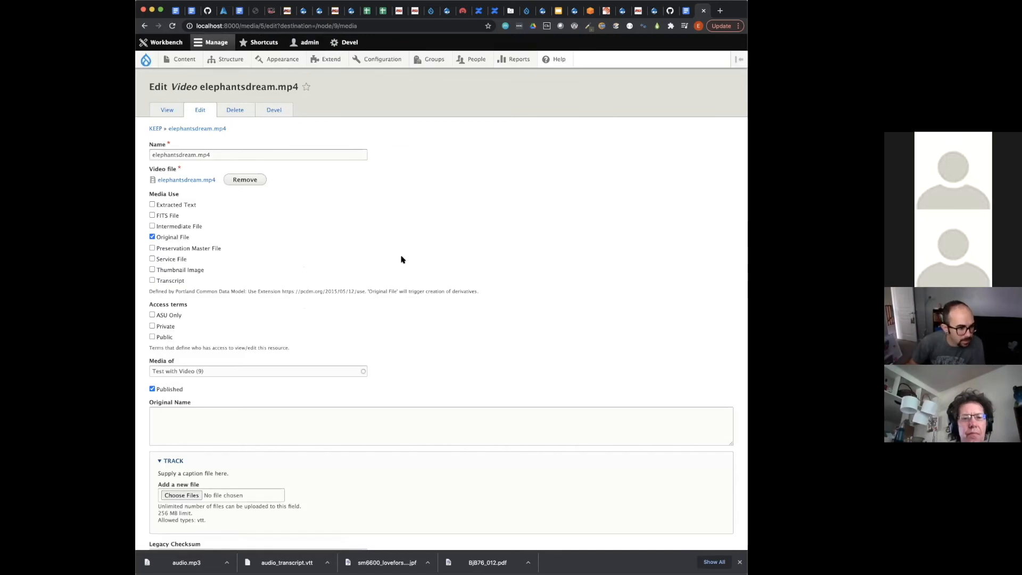
Change the elephantsdream.mp4 media use from Original File to Service File and save the video media
{"action": "scroll", "coordinate": [402, 259], "scroll_direction": "down", "scroll_amount": 4}
{"action": "scroll", "coordinate": [401, 256], "scroll_direction": "up", "scroll_amount": 2}
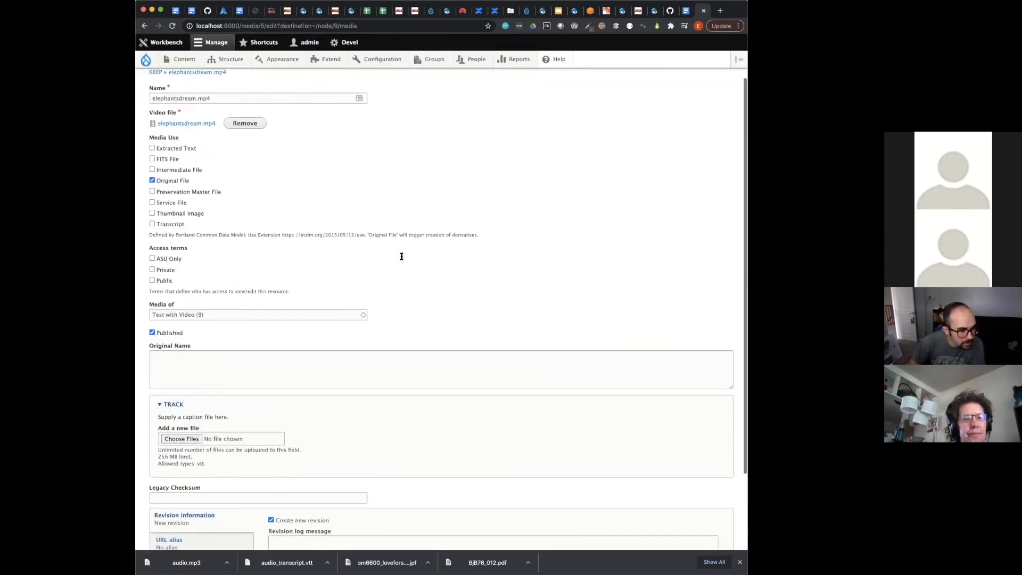
{"action": "scroll", "coordinate": [401, 258], "scroll_direction": "up", "scroll_amount": 1}
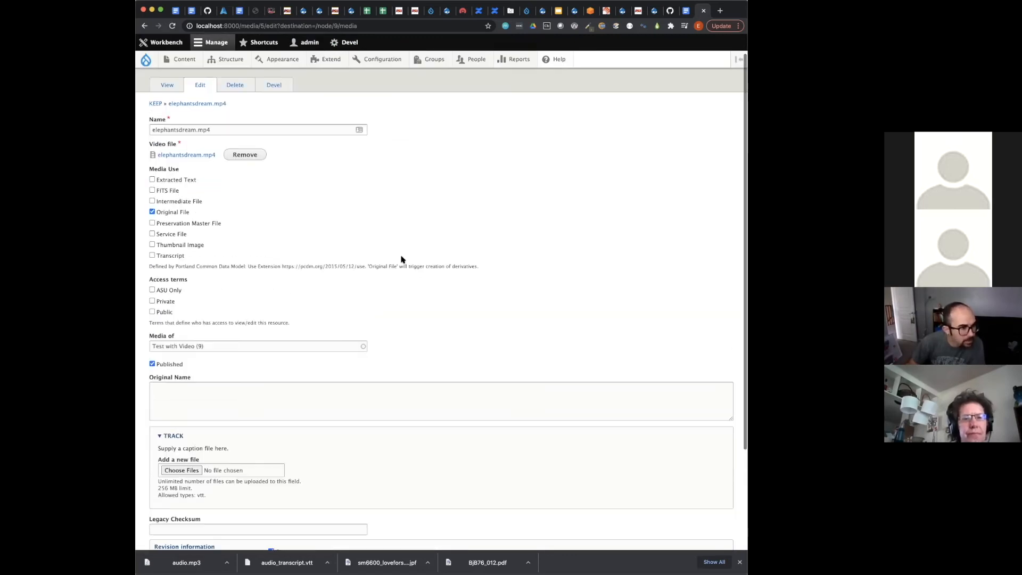
{"action": "left_click", "coordinate": [179, 213]}
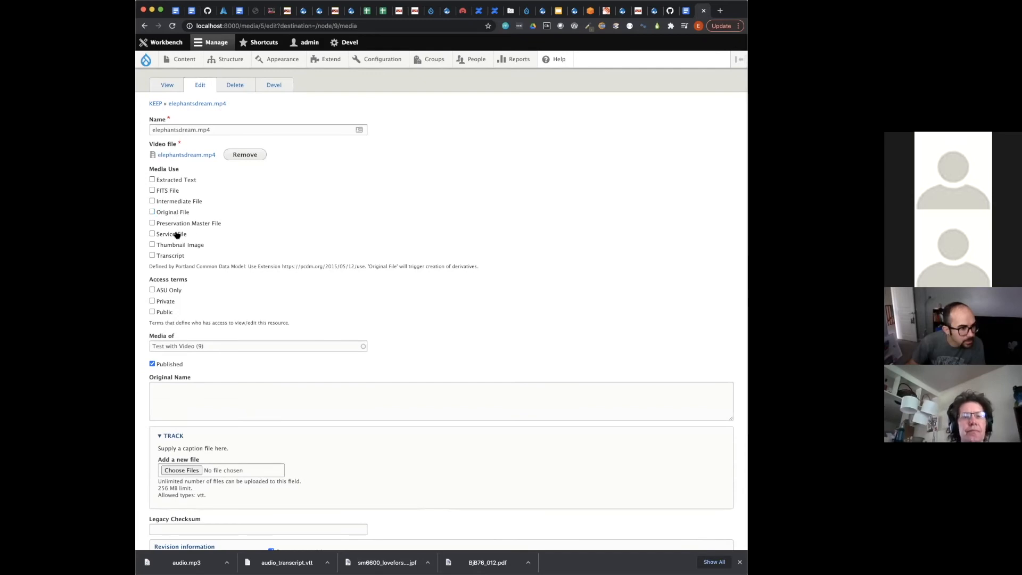
{"action": "left_click", "coordinate": [175, 235]}
{"action": "scroll", "coordinate": [271, 266], "scroll_direction": "down", "scroll_amount": 4}
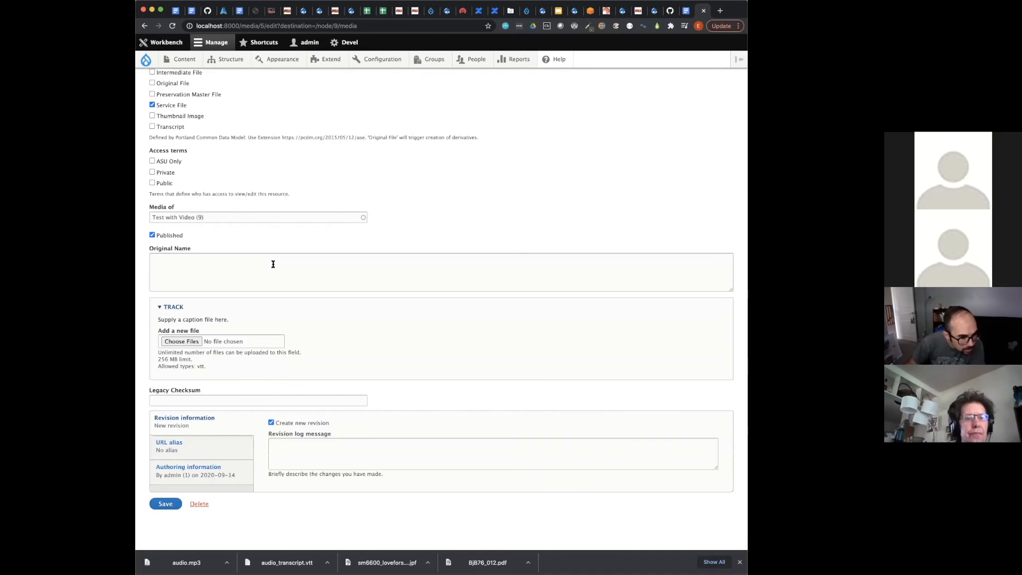
{"action": "left_click", "coordinate": [175, 507]}
View the saved elephantsdream.mp4 media, check its captions file link subtitles-en_0.vtt, and return to the media page
{"action": "mouse_move", "coordinate": [149, 64]}
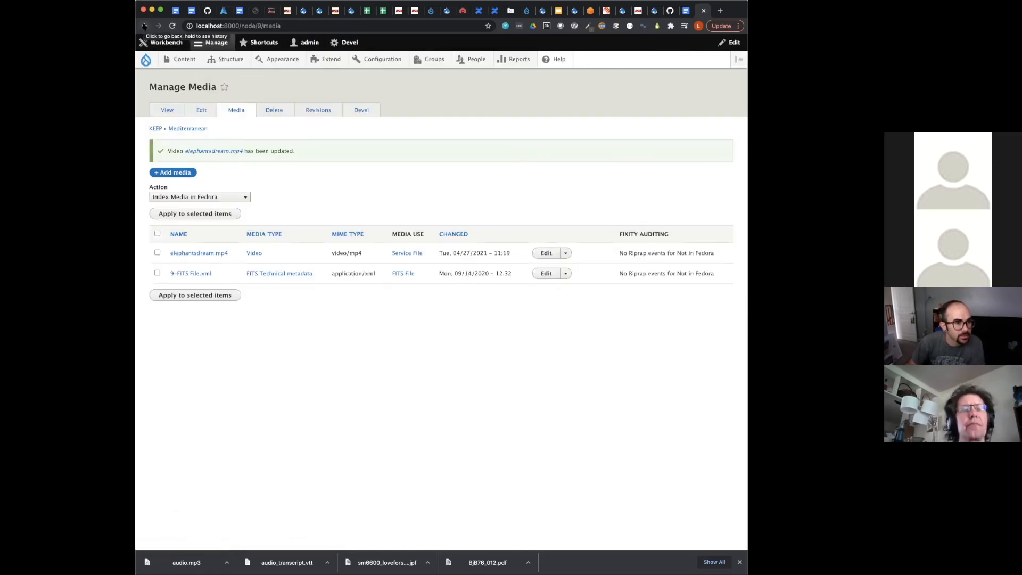
{"action": "left_click", "coordinate": [206, 254]}
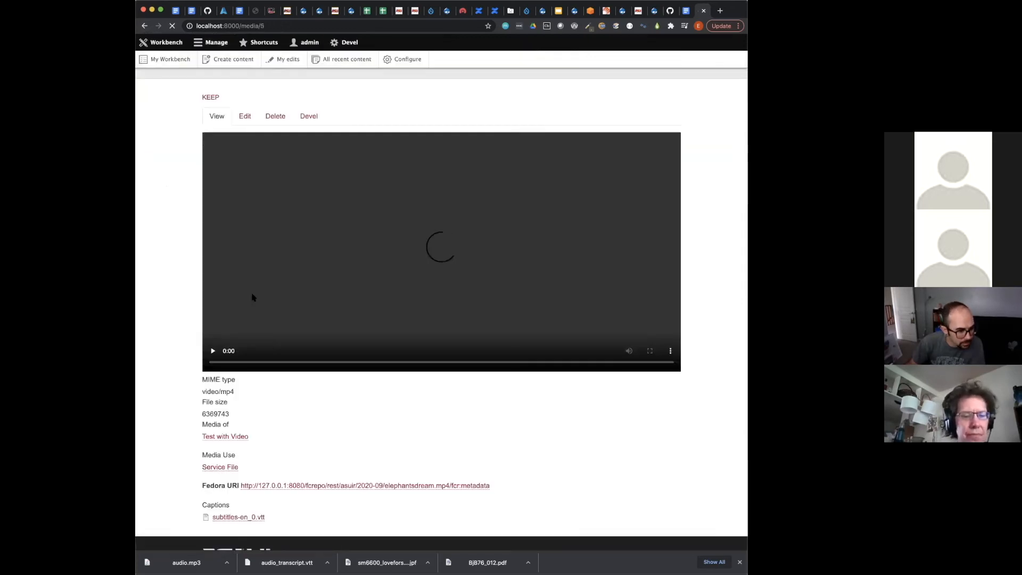
{"action": "right_click", "coordinate": [250, 507]}
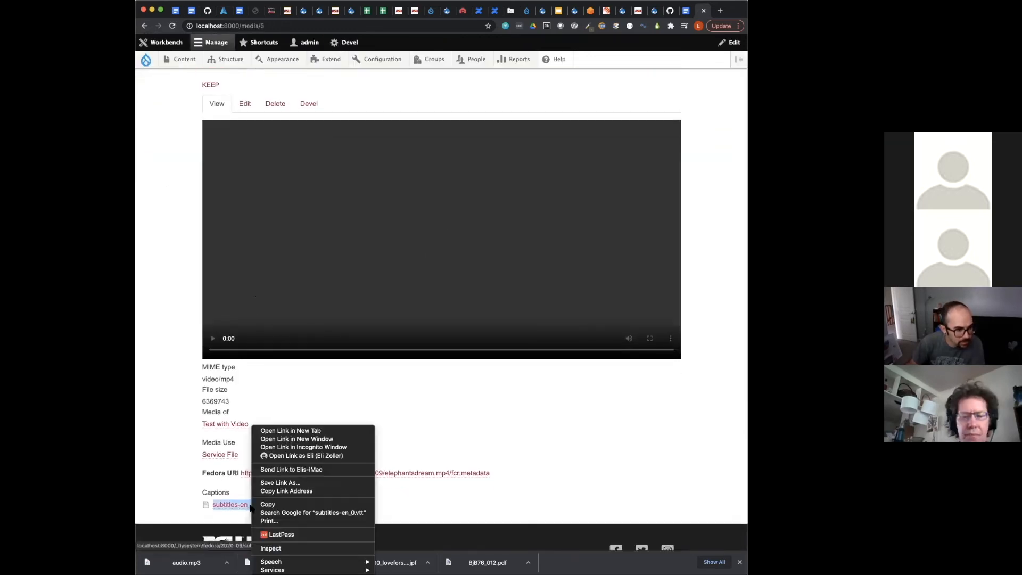
{"action": "right_click", "coordinate": [226, 509]}
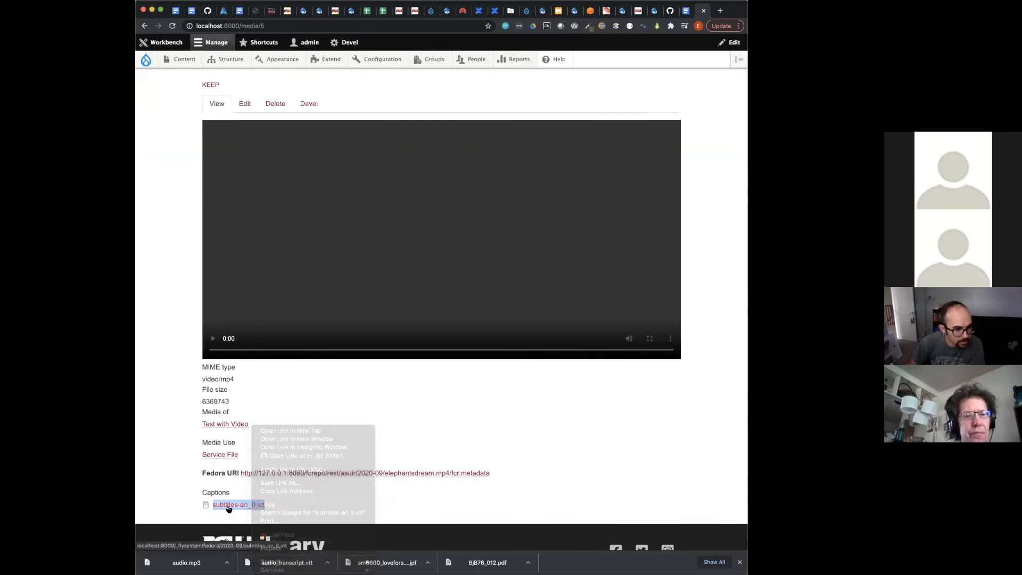
{"action": "right_click", "coordinate": [228, 507]}
{"action": "left_click", "coordinate": [216, 504]}
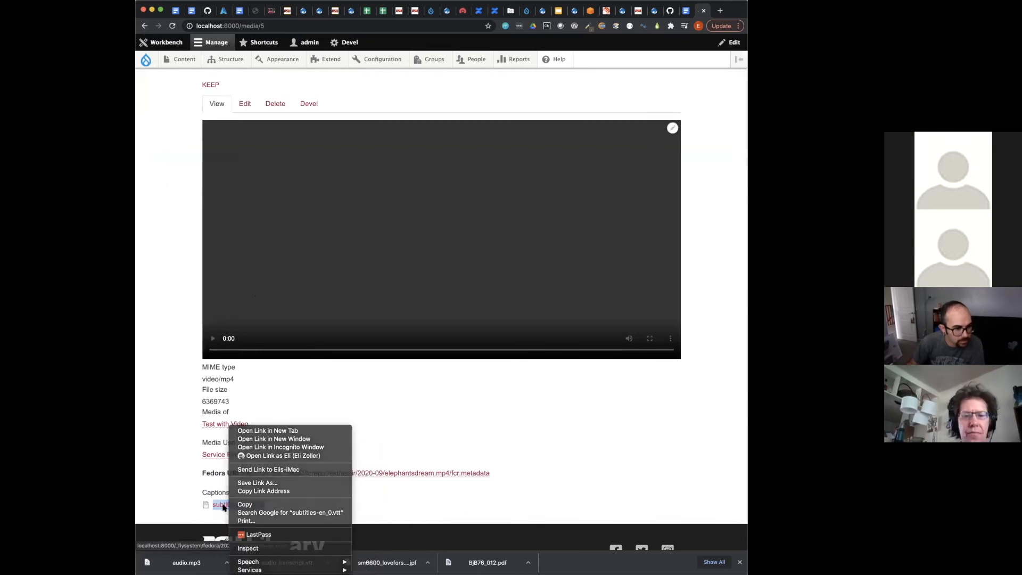
{"action": "left_click", "coordinate": [219, 505]}
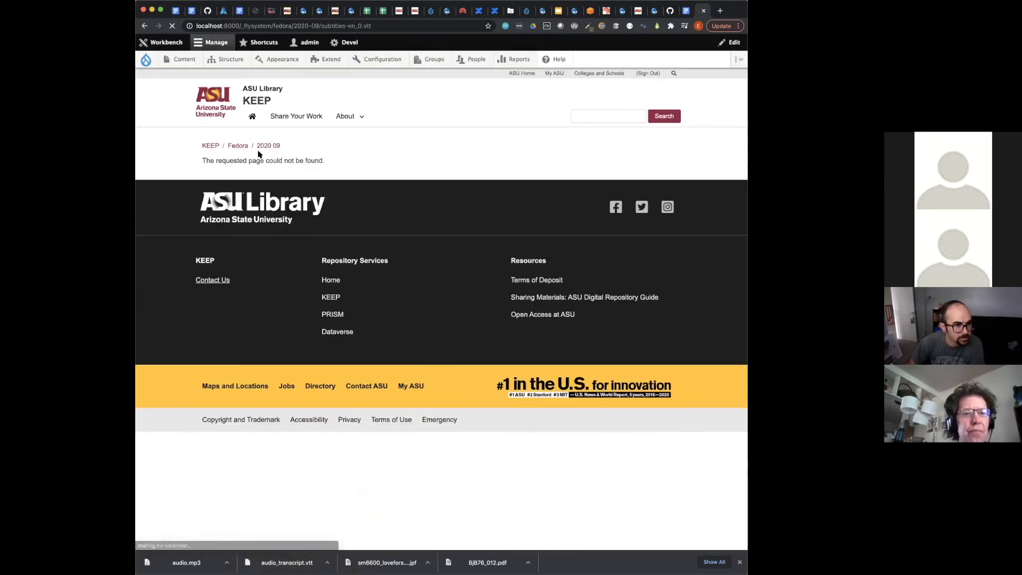
{"action": "left_click", "coordinate": [144, 26]}
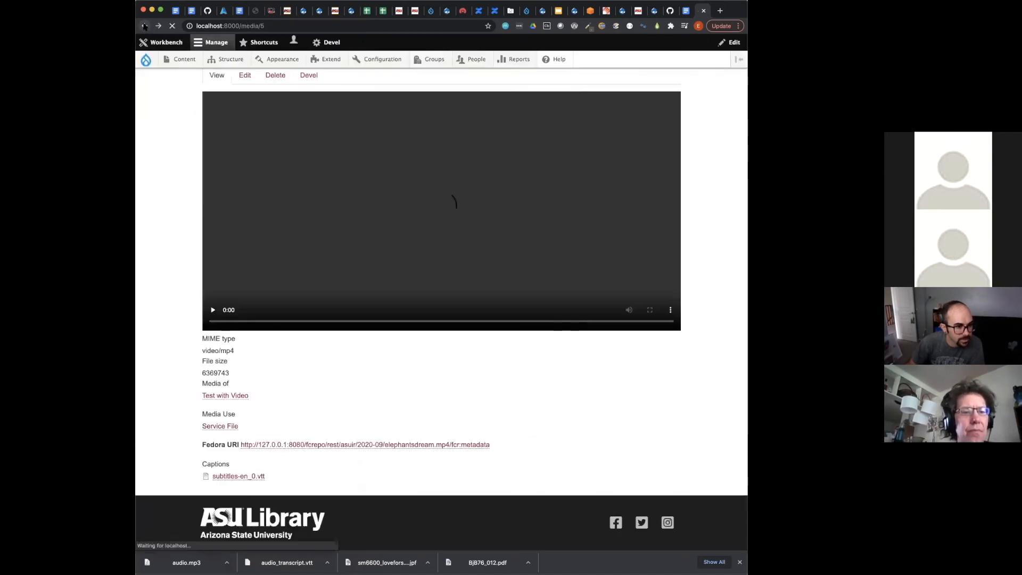
Open the elephantsdream.mp4 media for editing and upload subtitles-en.vtt as a track file
{"action": "left_click", "coordinate": [244, 124]}
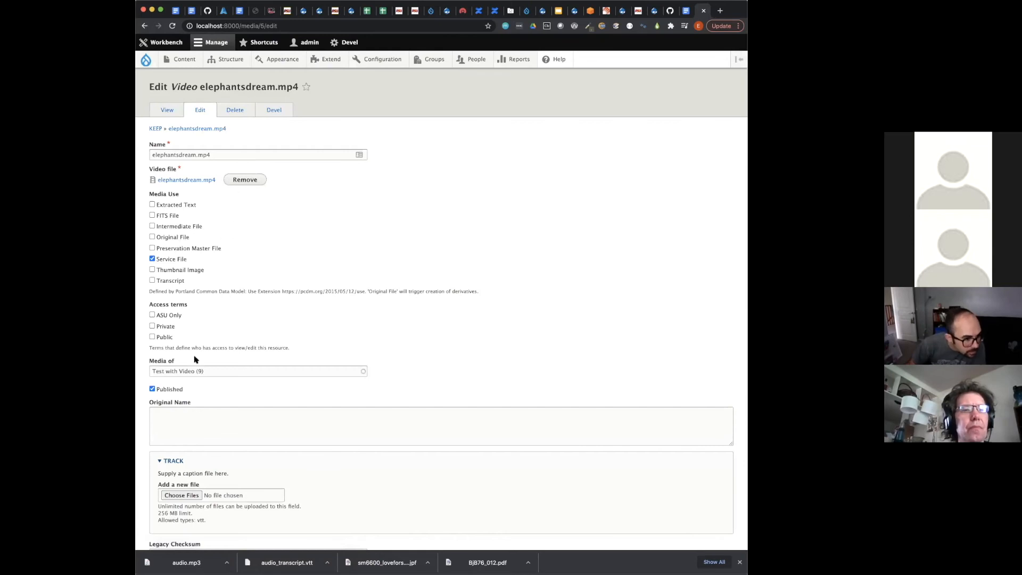
{"action": "scroll", "coordinate": [191, 373], "scroll_direction": "down", "scroll_amount": 2}
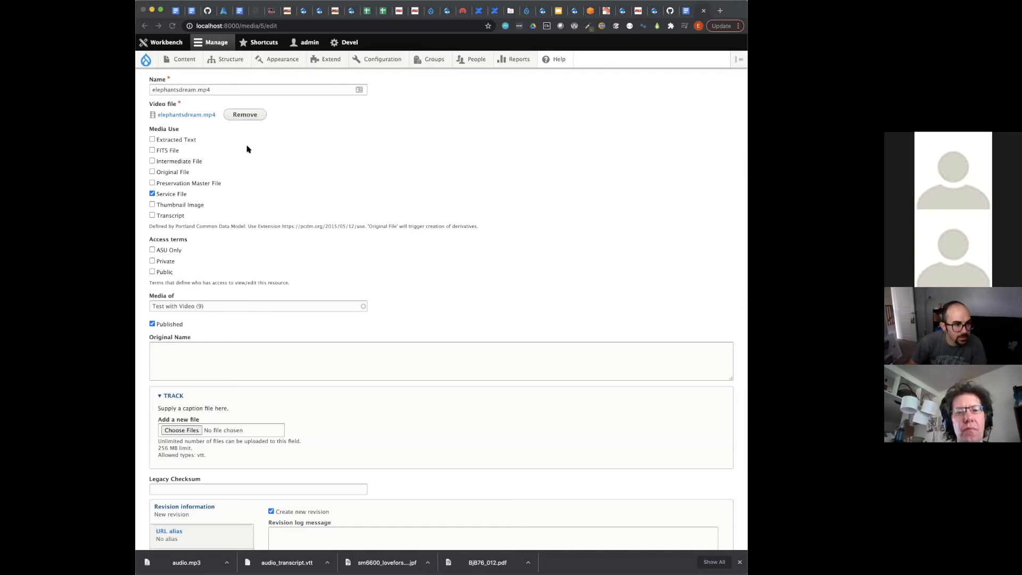
{"action": "double_click", "coordinate": [347, 201]}
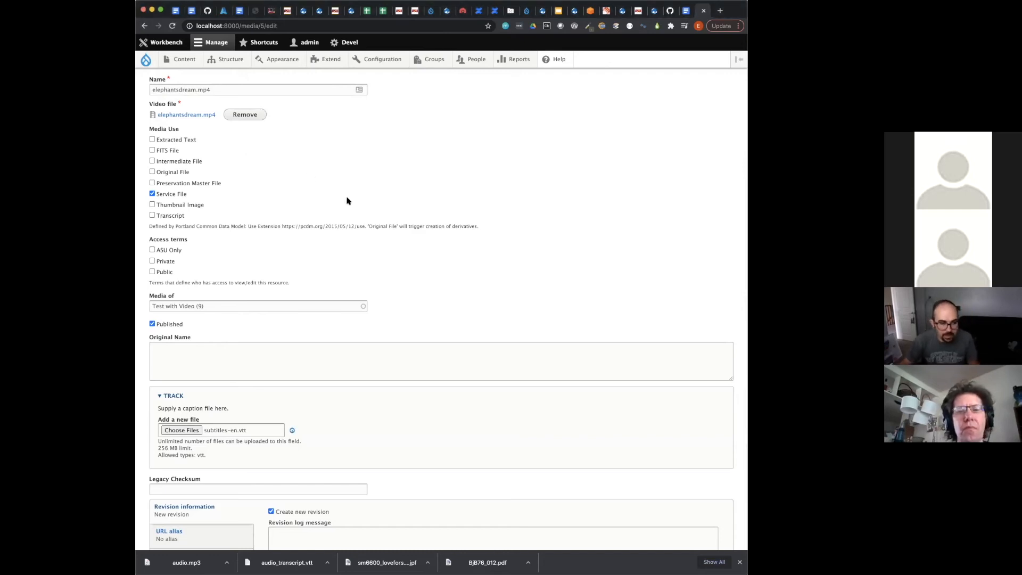
Set the kind of the subtitles-en.vtt track to Captions
{"action": "scroll", "coordinate": [423, 387], "scroll_direction": "down", "scroll_amount": 3}
{"action": "scroll", "coordinate": [423, 386], "scroll_direction": "down", "scroll_amount": 2}
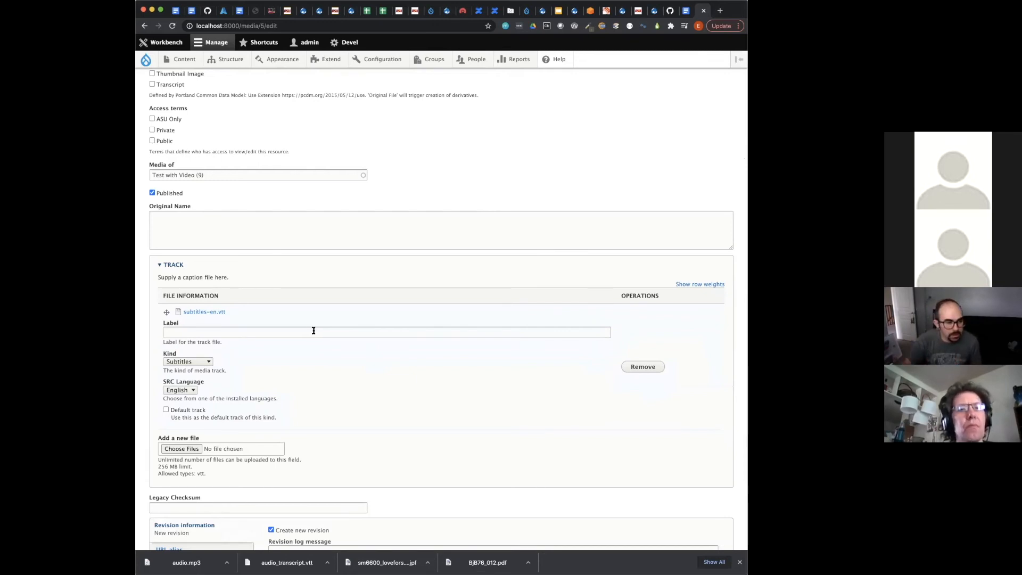
{"action": "left_click", "coordinate": [182, 363]}
{"action": "left_click", "coordinate": [192, 371]}
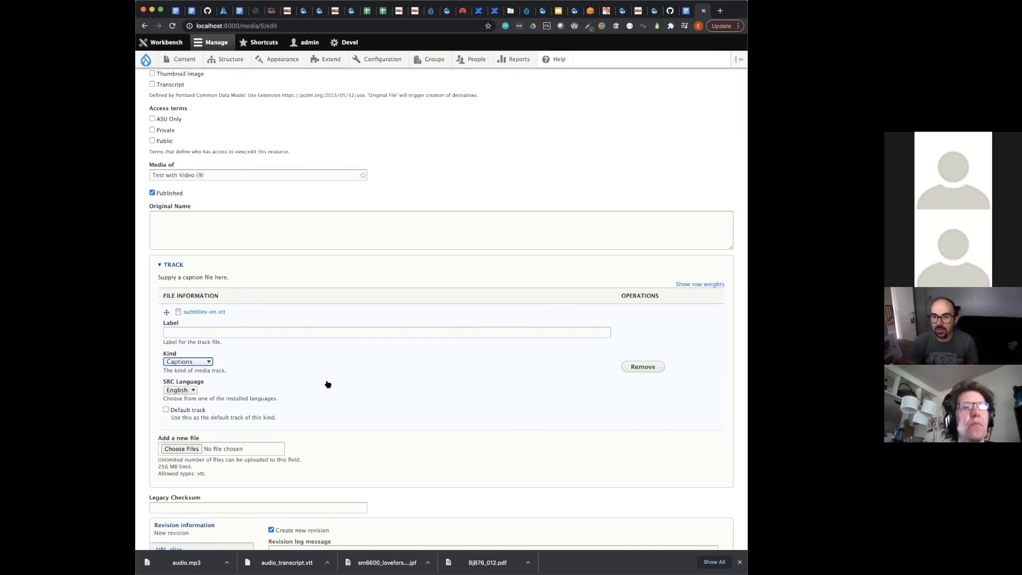
{"action": "scroll", "coordinate": [328, 385], "scroll_direction": "down", "scroll_amount": 2}
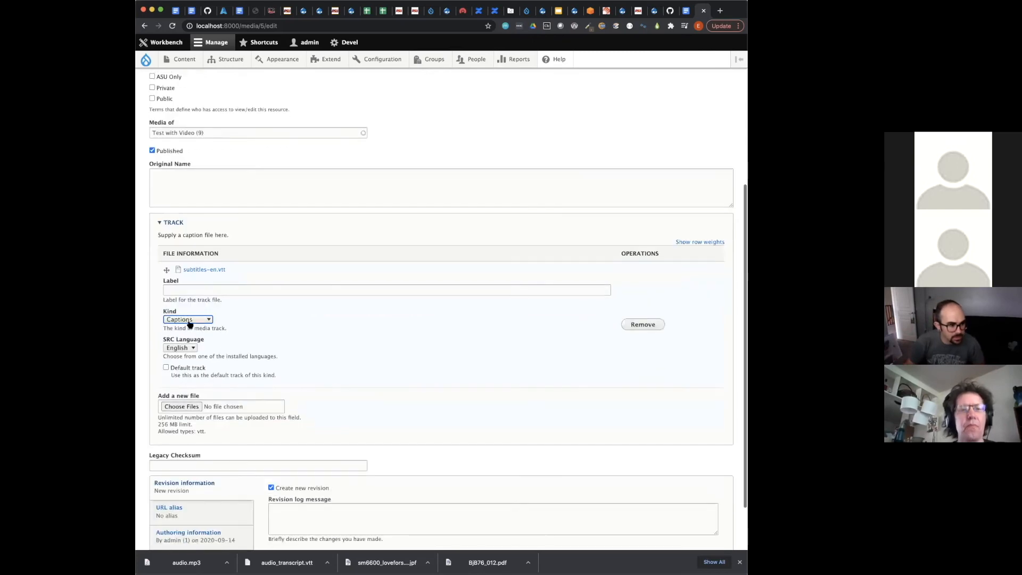
Make subtitles-en.vtt the default captions track and save the elephantsdream.mp4 media
{"action": "left_click", "coordinate": [174, 368]}
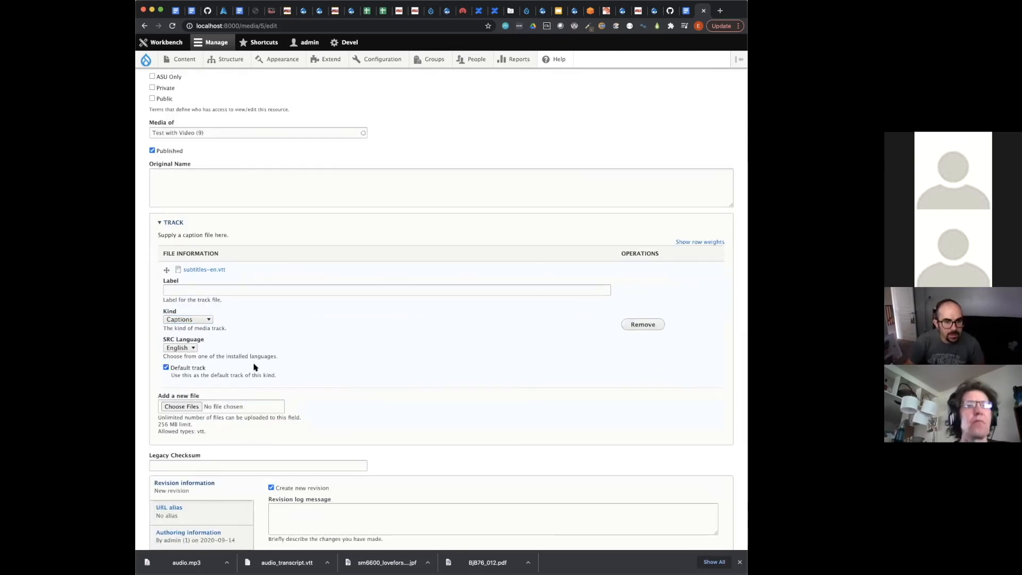
{"action": "scroll", "coordinate": [255, 367], "scroll_direction": "down", "scroll_amount": 2}
{"action": "left_click", "coordinate": [170, 515]}
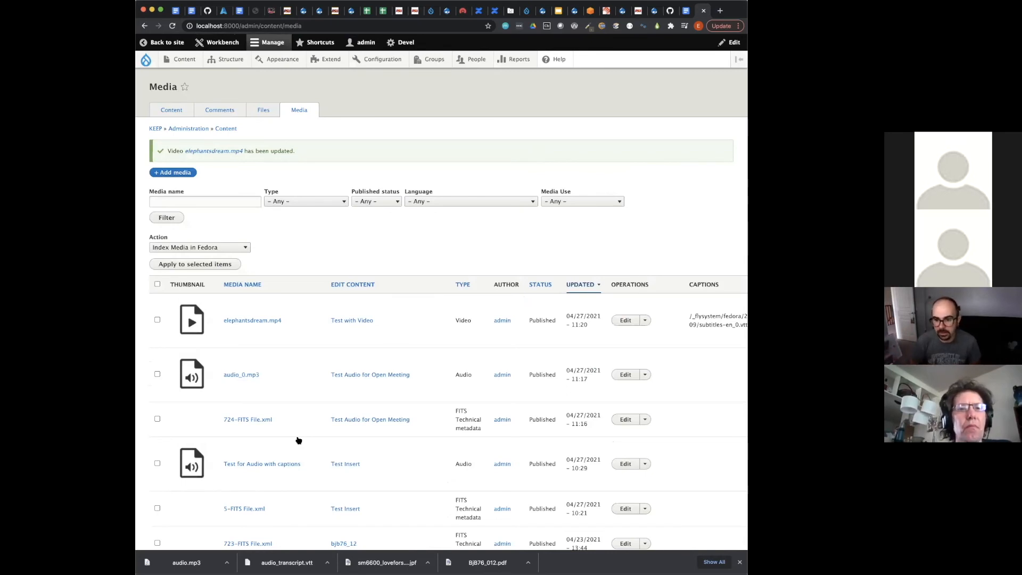
View the saved elephantsdream.mp4 media and its parent item Test with Video
{"action": "left_click", "coordinate": [272, 321]}
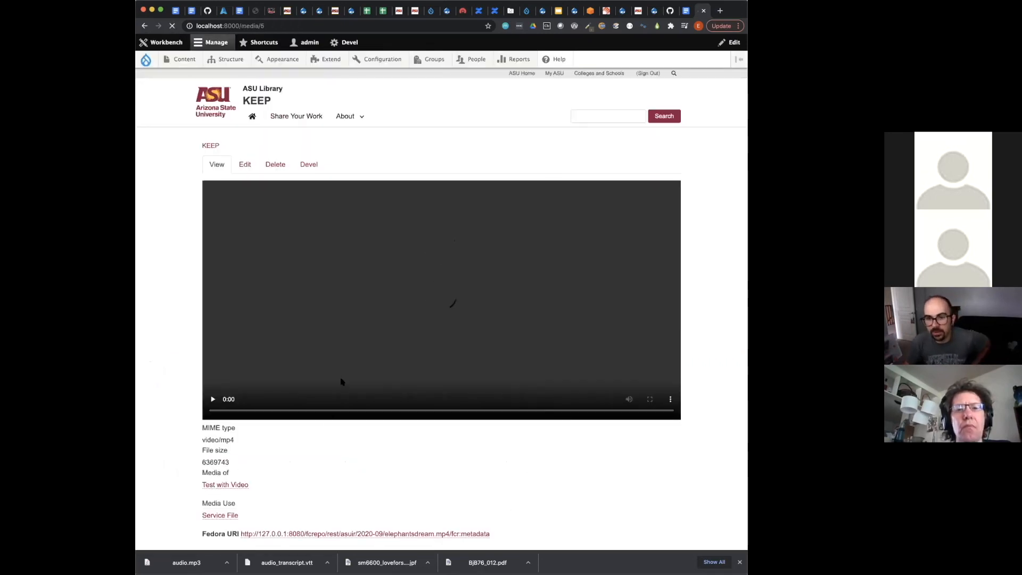
{"action": "left_click", "coordinate": [240, 490]}
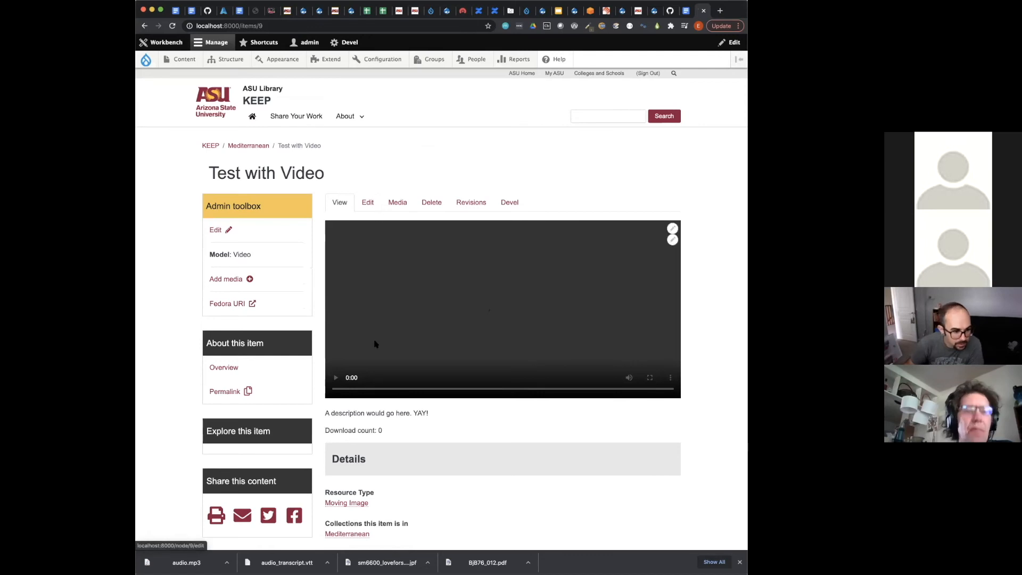
From the Test with Video item's media, replace the video file of elephantsdream.mp4 with ElephantsDream.mp4 and save the media
{"action": "left_click", "coordinate": [396, 203]}
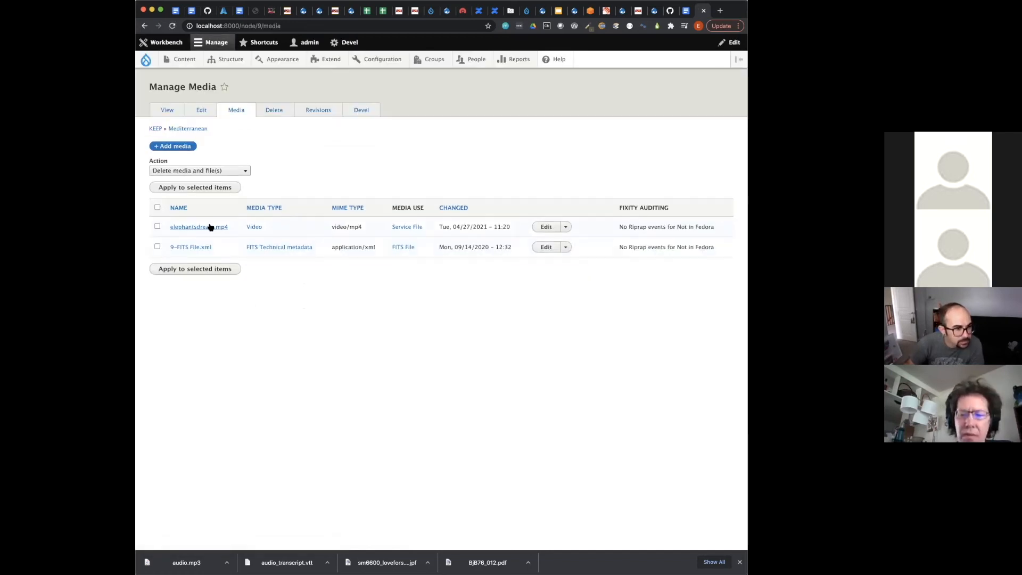
{"action": "left_click", "coordinate": [211, 227]}
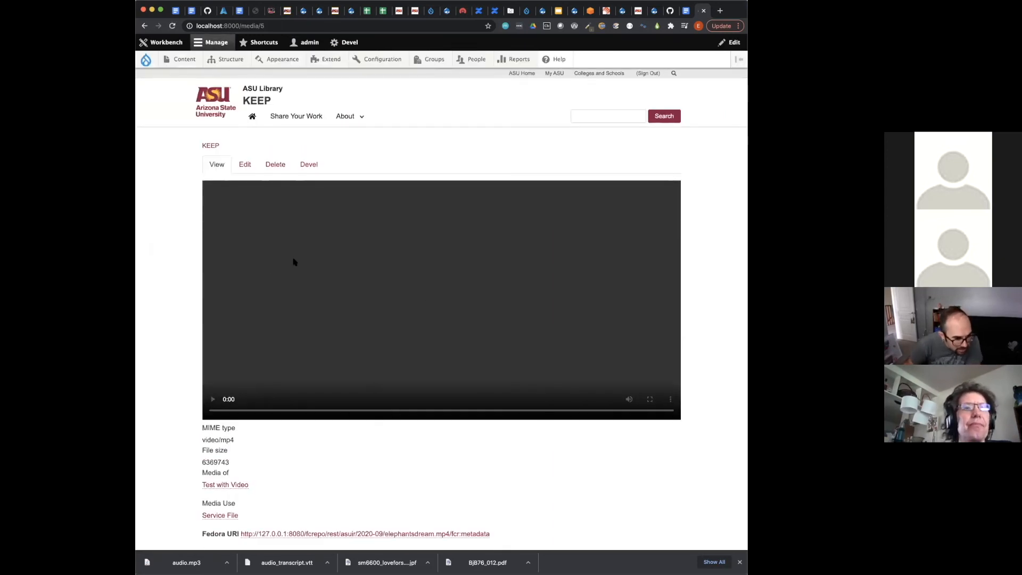
{"action": "left_click", "coordinate": [244, 164]}
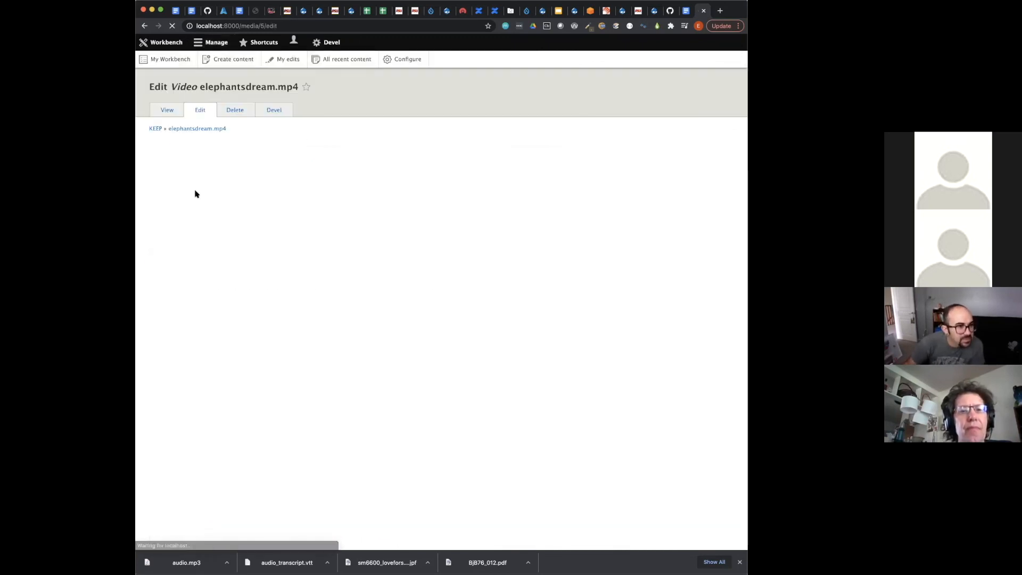
{"action": "left_click", "coordinate": [244, 179]}
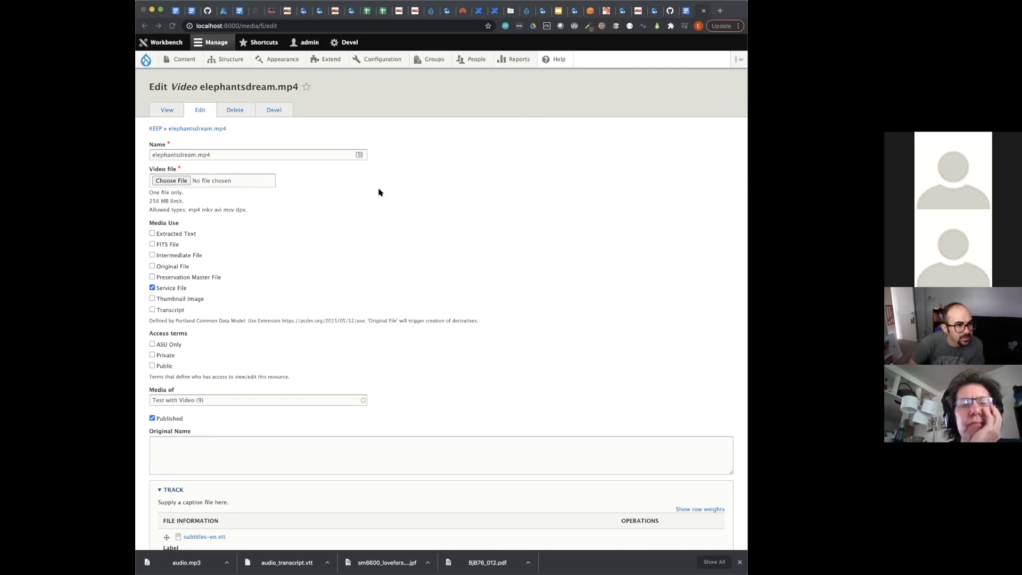
{"action": "double_click", "coordinate": [280, 221]}
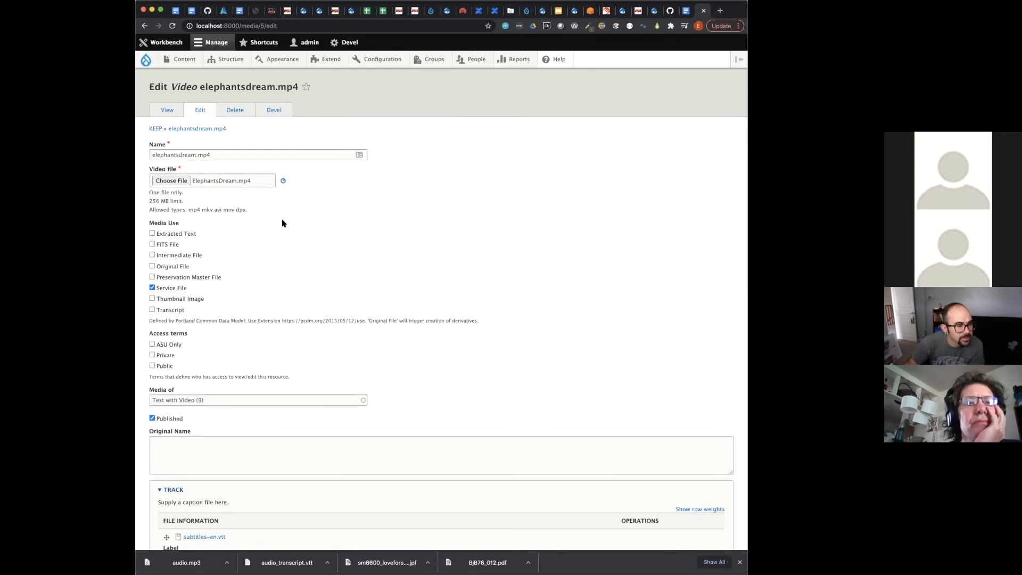
{"action": "scroll", "coordinate": [245, 354], "scroll_direction": "down", "scroll_amount": 4}
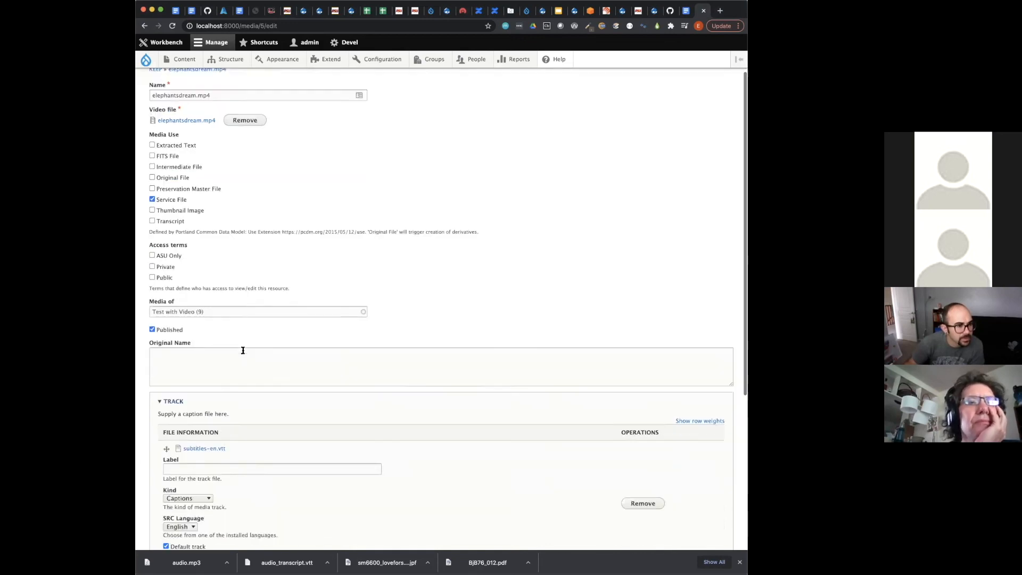
{"action": "scroll", "coordinate": [203, 473], "scroll_direction": "down", "scroll_amount": 5}
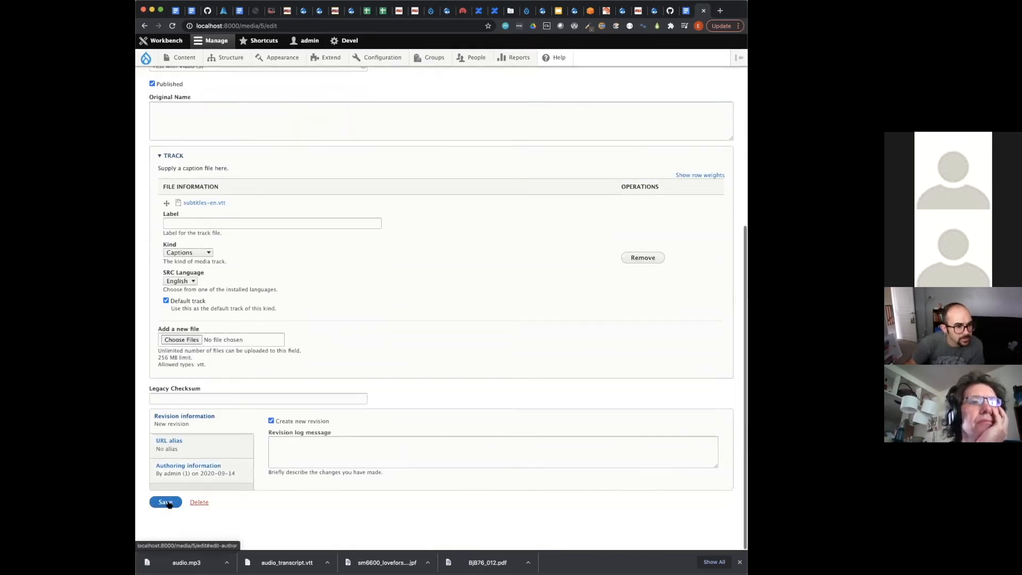
{"action": "left_click", "coordinate": [168, 504]}
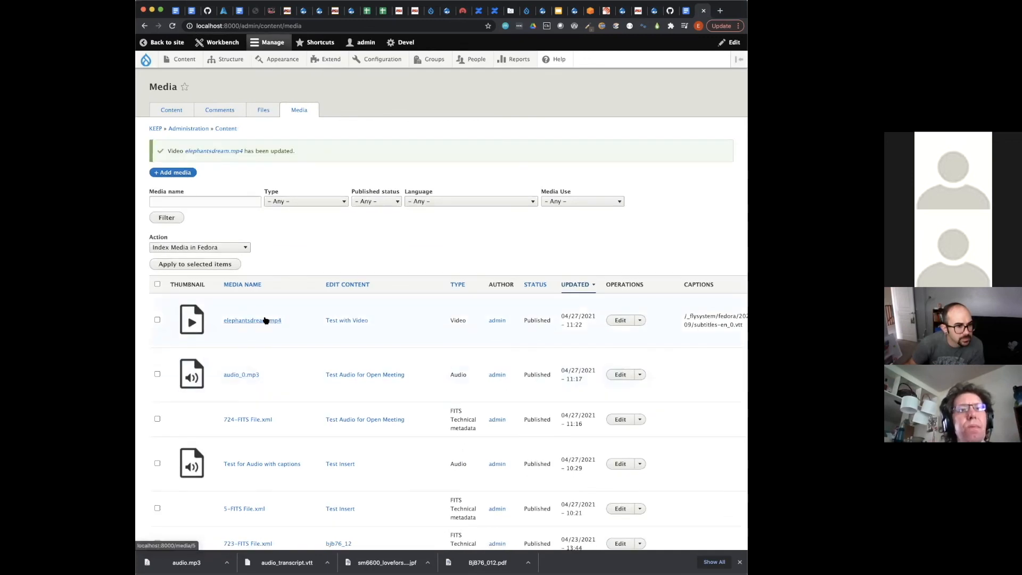
Play the video on the Test with Video item page and try to turn on its captions
{"action": "left_click", "coordinate": [265, 320]}
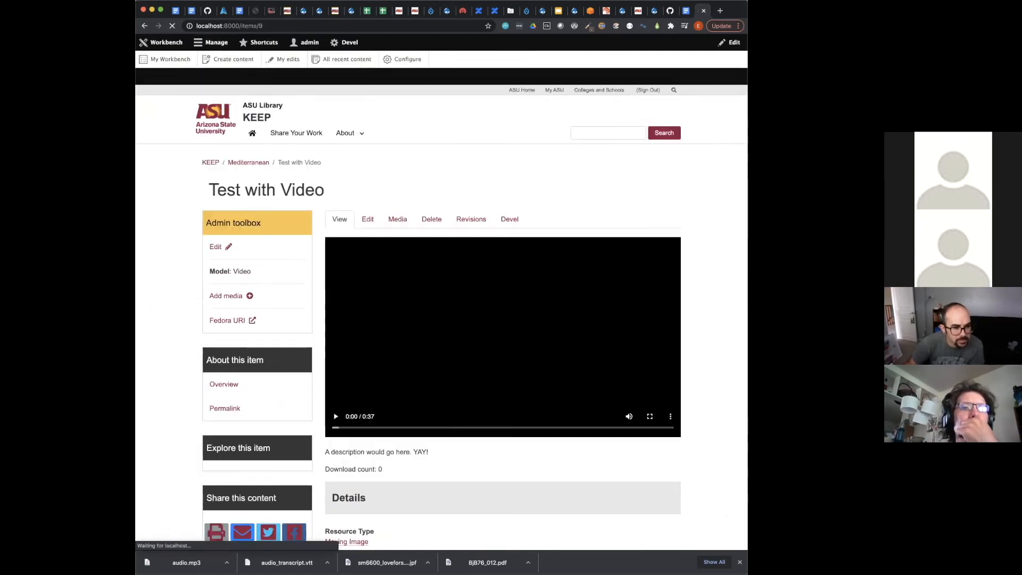
{"action": "left_click", "coordinate": [336, 399]}
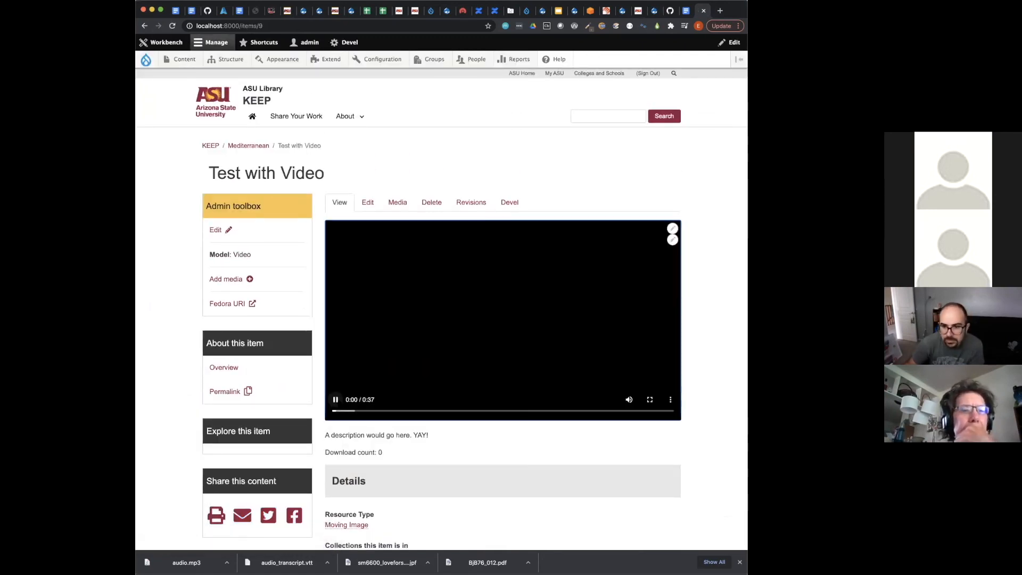
{"action": "left_click", "coordinate": [670, 399]}
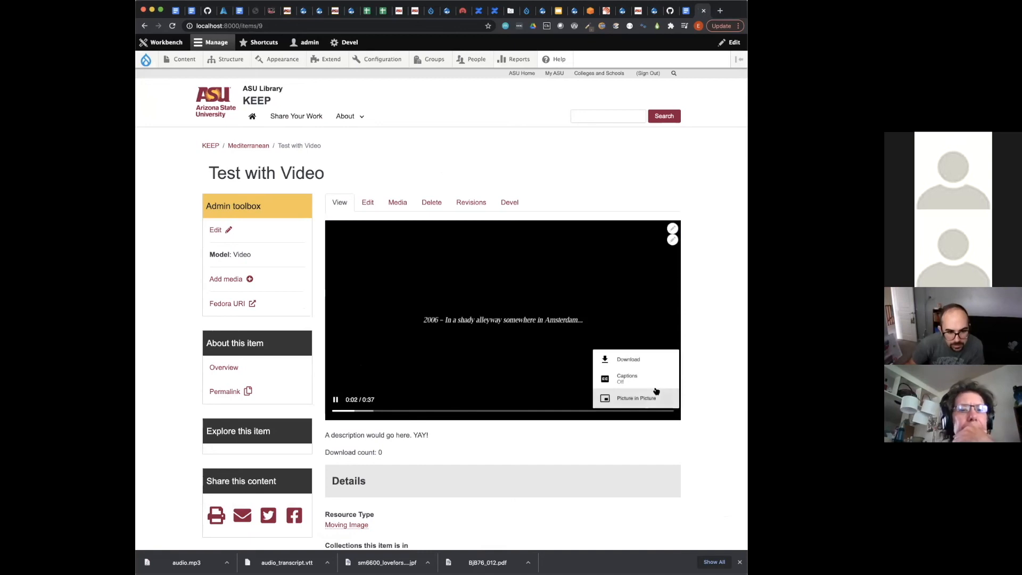
{"action": "left_click", "coordinate": [653, 385]}
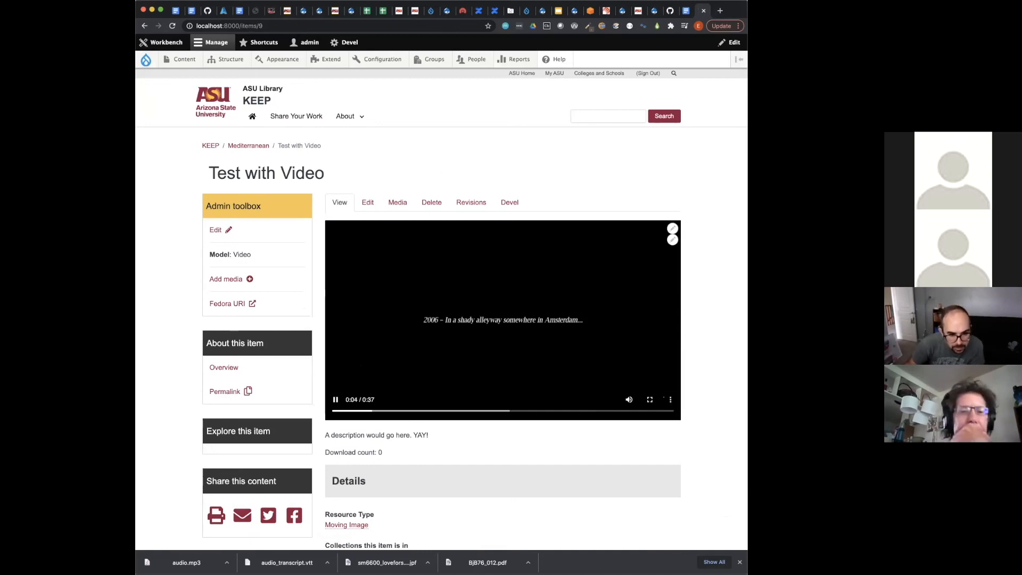
Check the video player's options for captions at several points of the playback and while paused
{"action": "left_click", "coordinate": [670, 400]}
{"action": "left_click", "coordinate": [693, 408]}
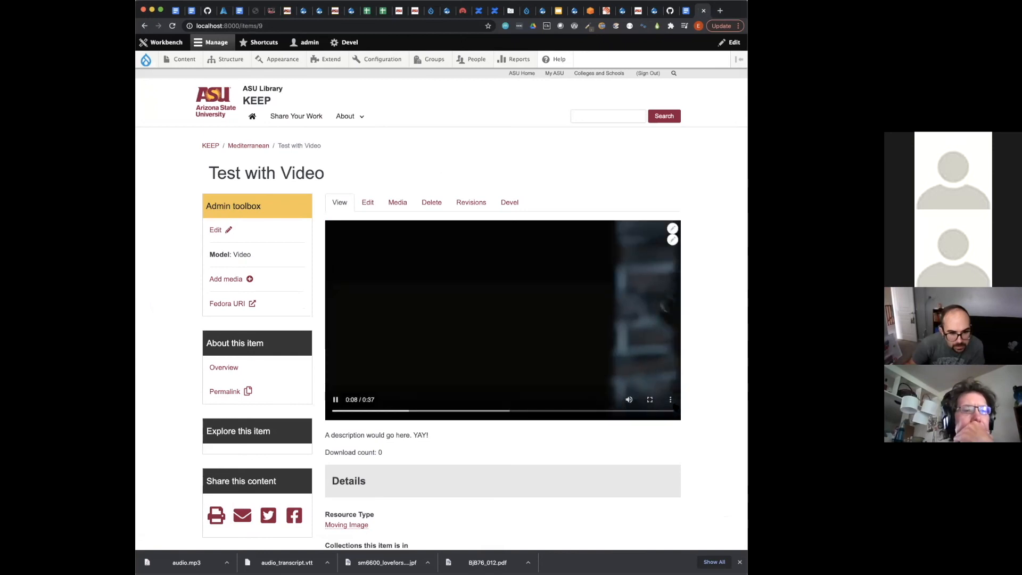
{"action": "left_click", "coordinate": [672, 399]}
{"action": "left_click", "coordinate": [703, 401]}
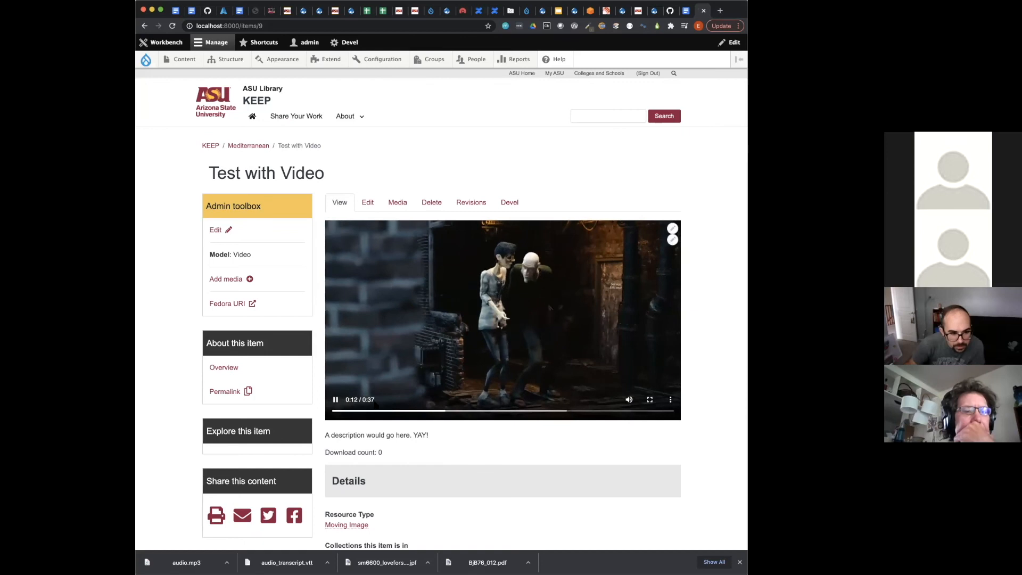
{"action": "left_click", "coordinate": [670, 399]}
{"action": "left_click", "coordinate": [696, 394]}
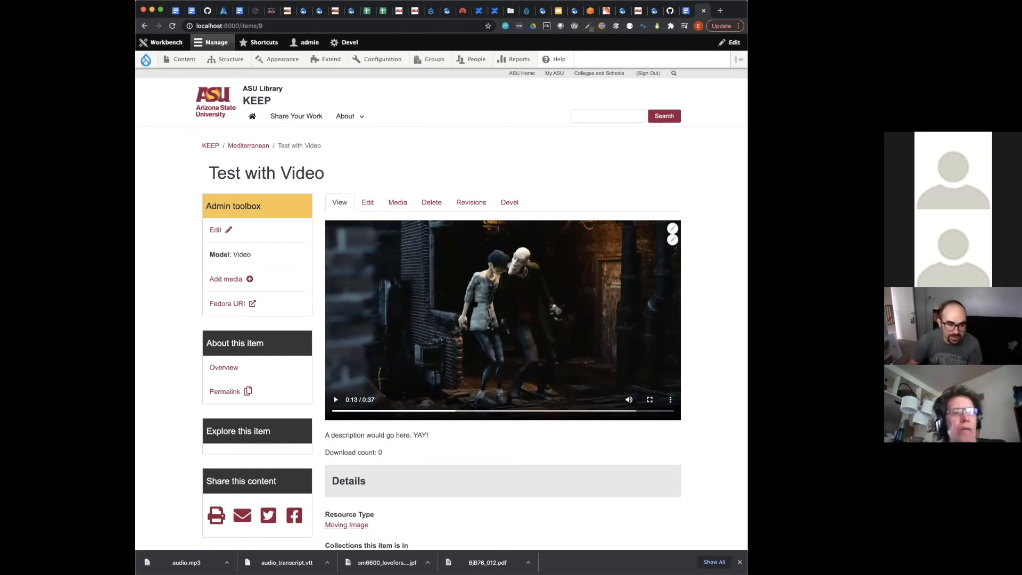
{"action": "left_click", "coordinate": [670, 399]}
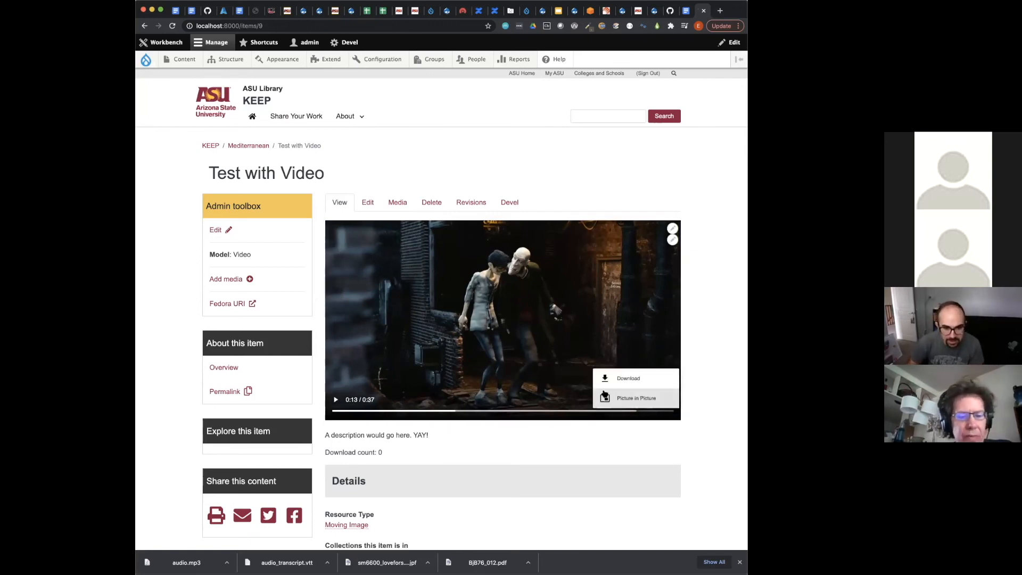
{"action": "left_click", "coordinate": [701, 410]}
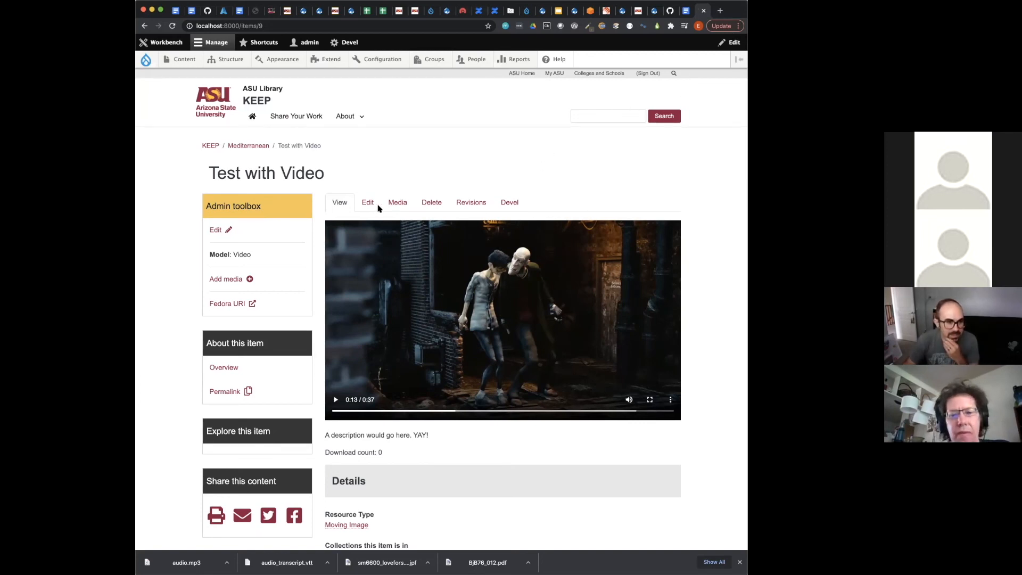
Open the elephantsdream.mp4 media for editing from the item's media and review its media use and captions track settings
{"action": "left_click", "coordinate": [398, 203]}
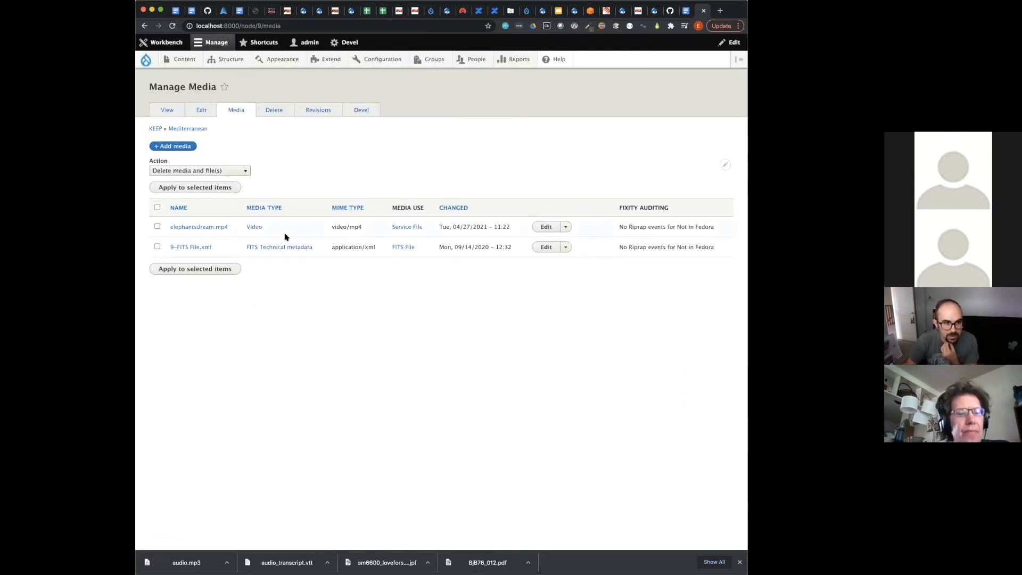
{"action": "left_click", "coordinate": [545, 230]}
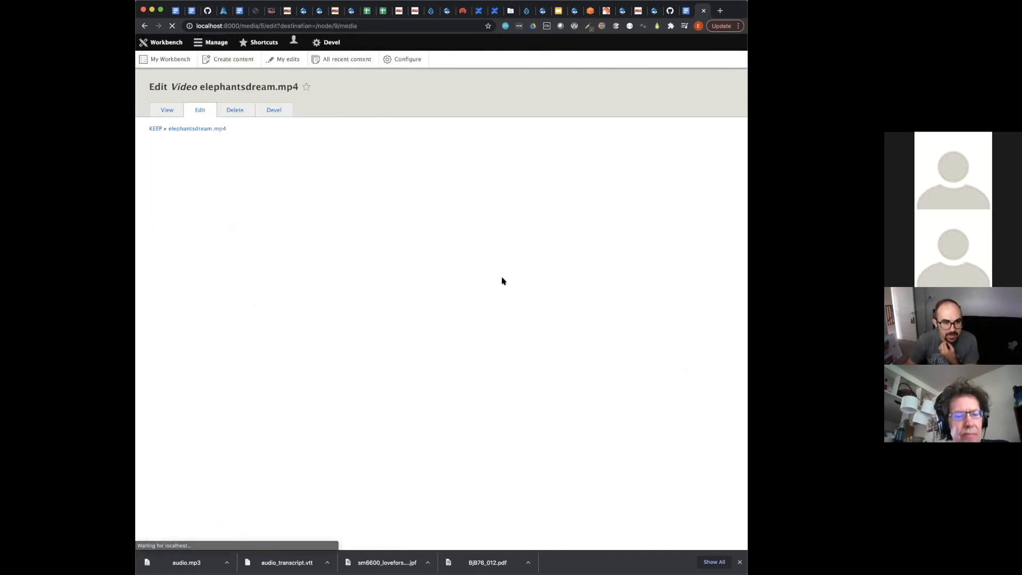
{"action": "scroll", "coordinate": [331, 381], "scroll_direction": "down", "scroll_amount": 5}
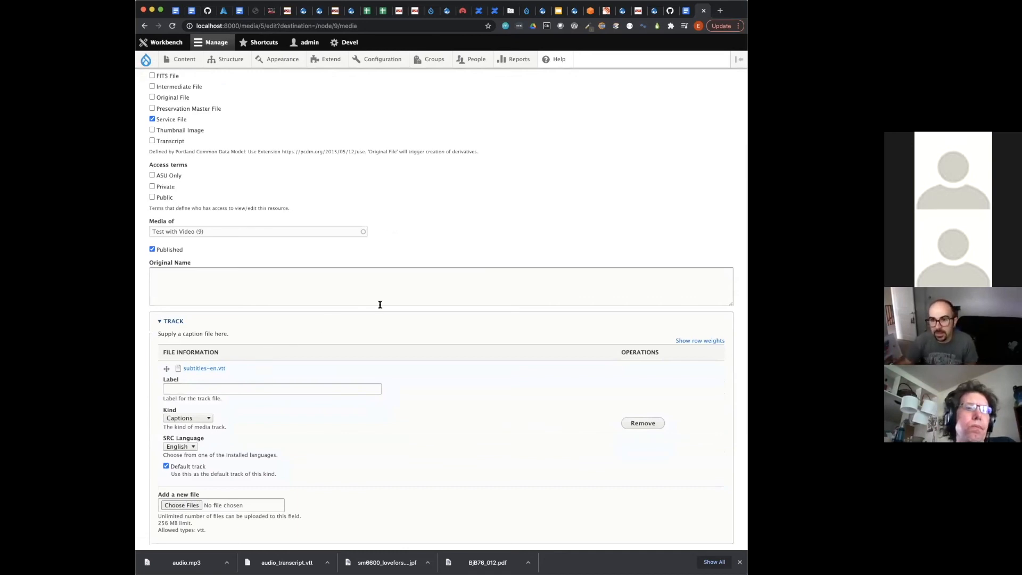
{"action": "scroll", "coordinate": [422, 283], "scroll_direction": "up", "scroll_amount": 5}
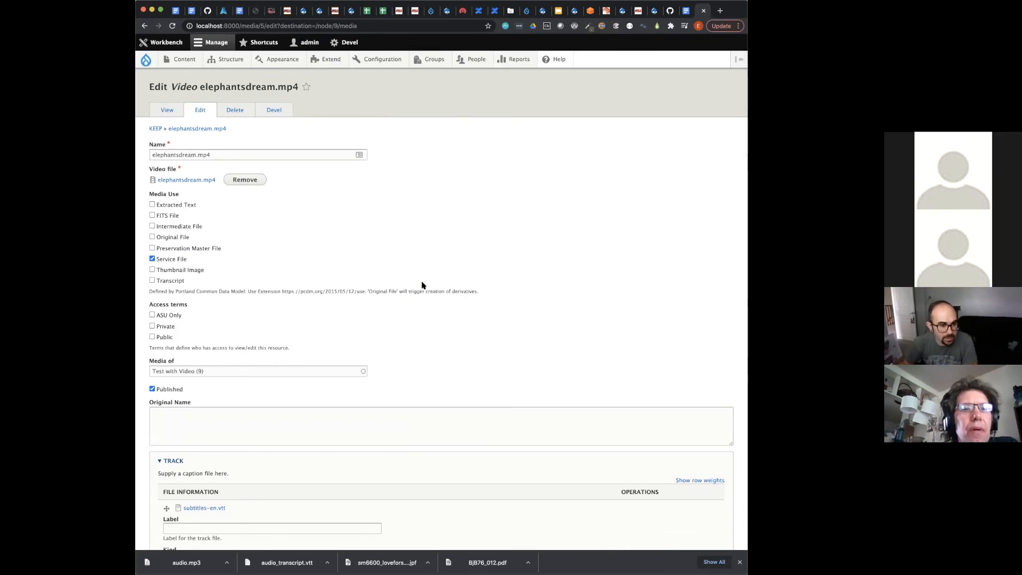
{"action": "scroll", "coordinate": [428, 288], "scroll_direction": "down", "scroll_amount": 4}
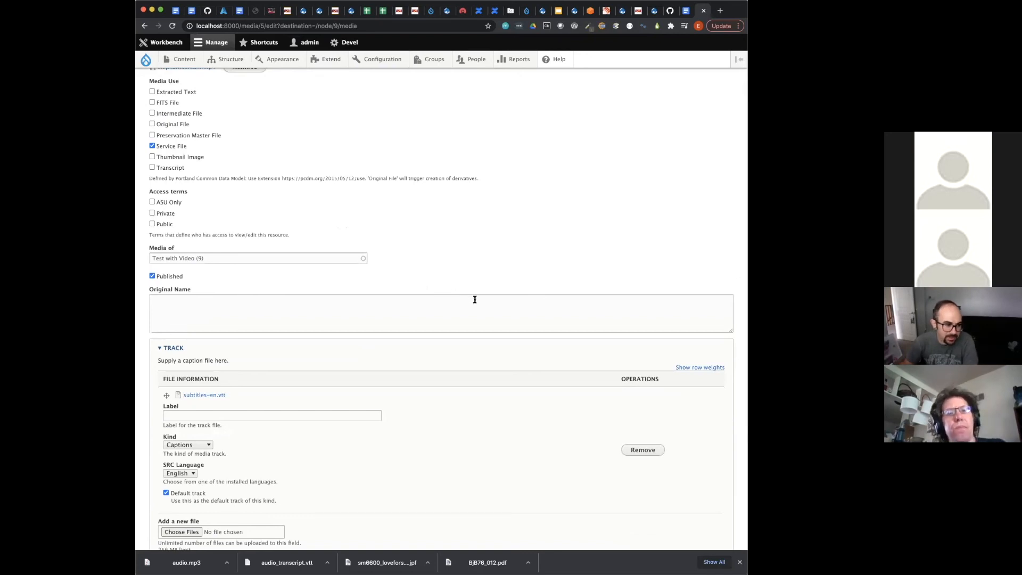
{"action": "scroll", "coordinate": [486, 314], "scroll_direction": "down", "scroll_amount": 3}
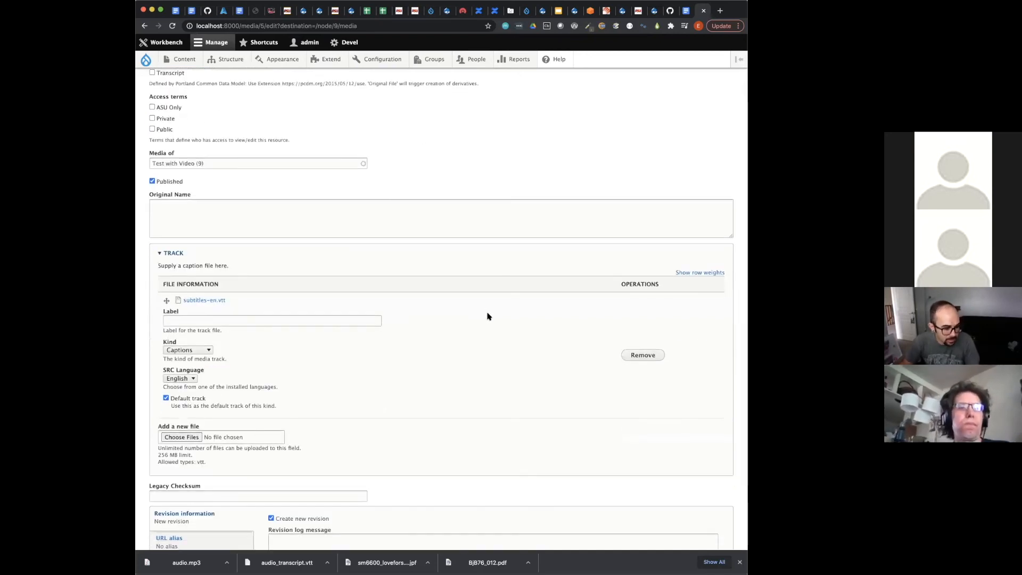